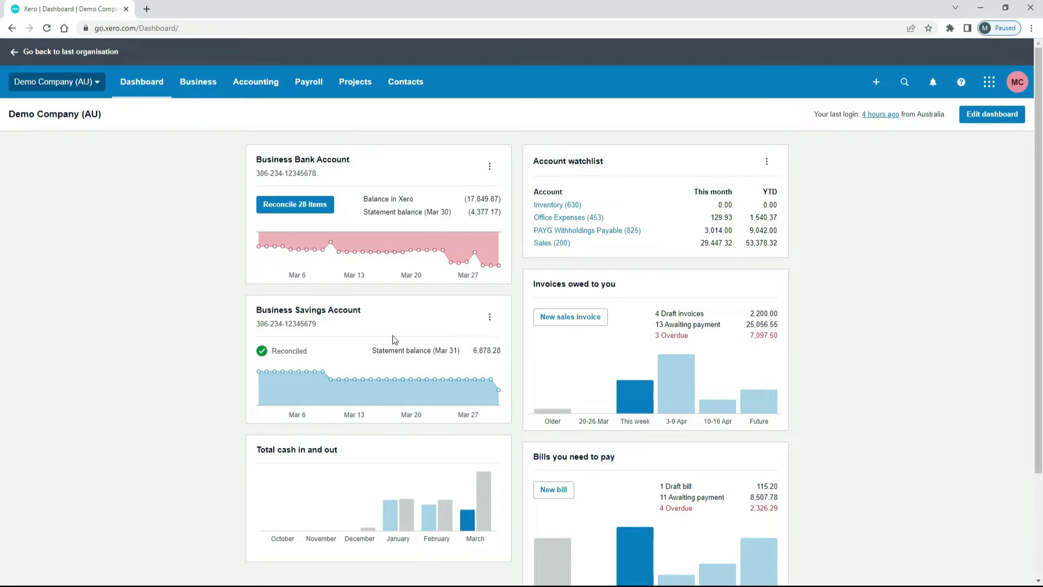
Open Payroll settings and check the Employee Groups options, leaving them at None.
click(98, 82)
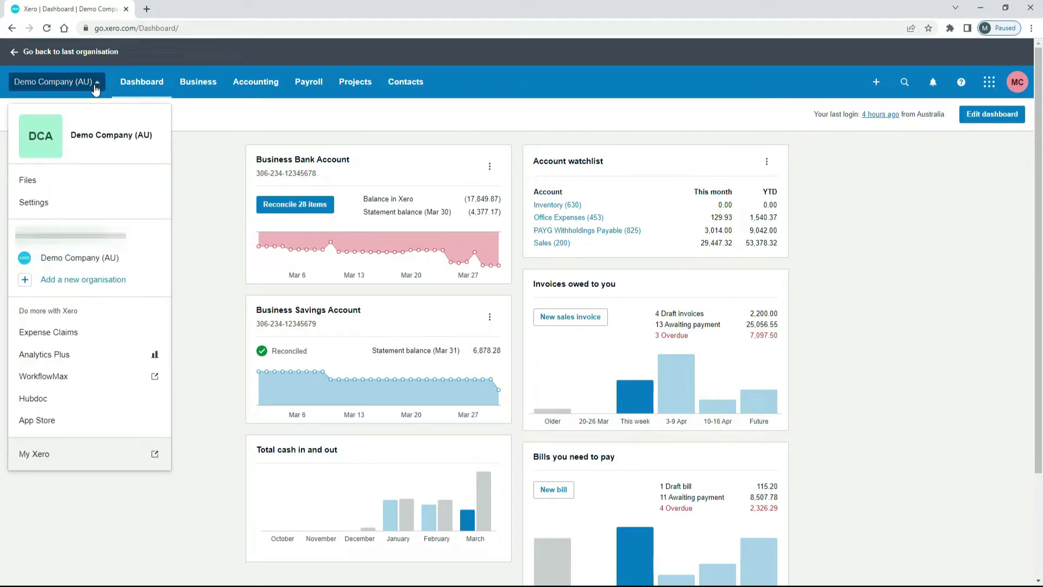
click(70, 206)
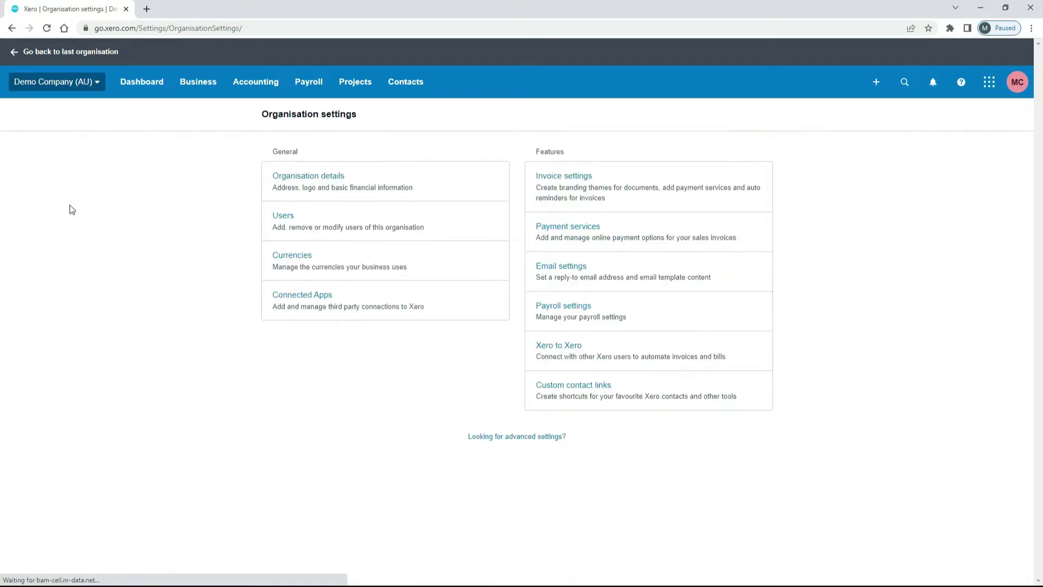
click(566, 314)
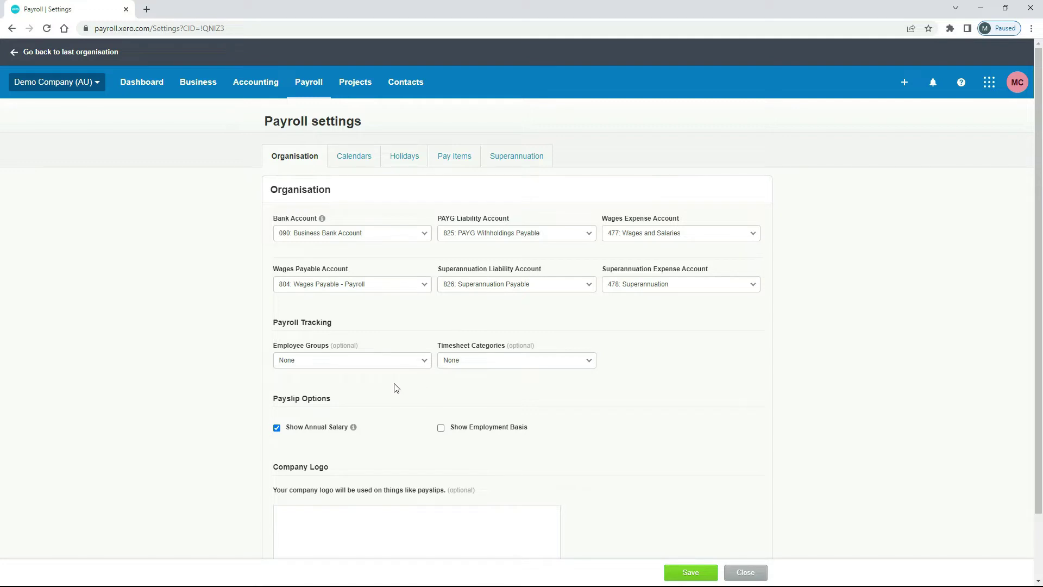
click(424, 368)
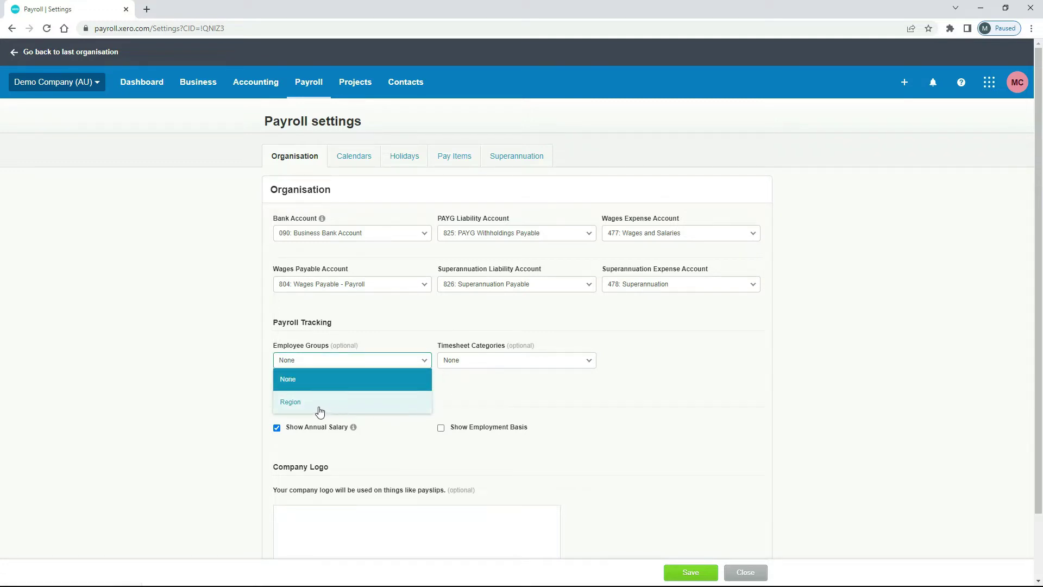
click(198, 306)
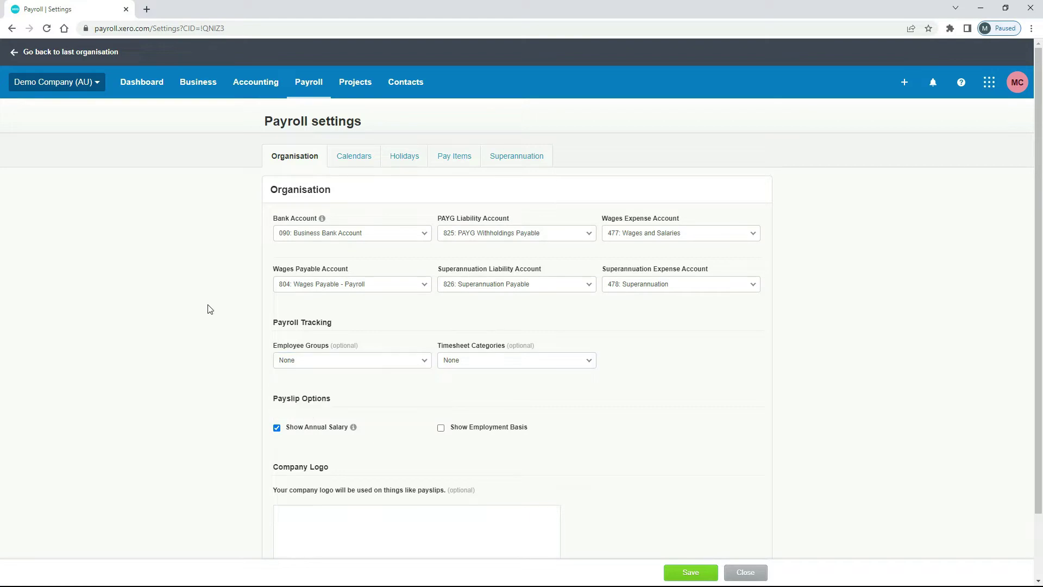
In a duplicate tab, open Tracking categories, showing Region with Eastside, North, South and West Coast.
right_click(99, 12)
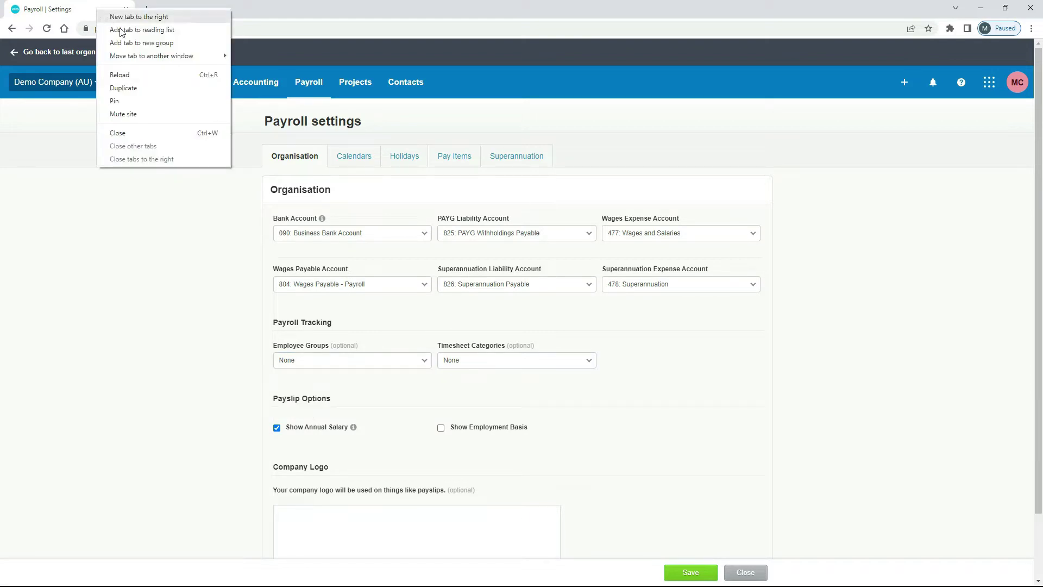
click(151, 90)
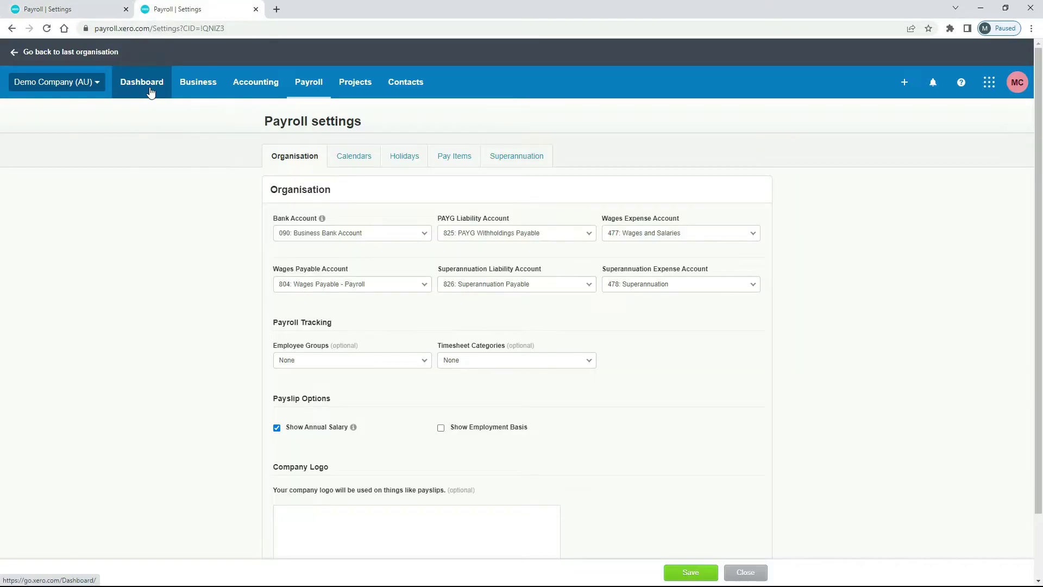
click(93, 82)
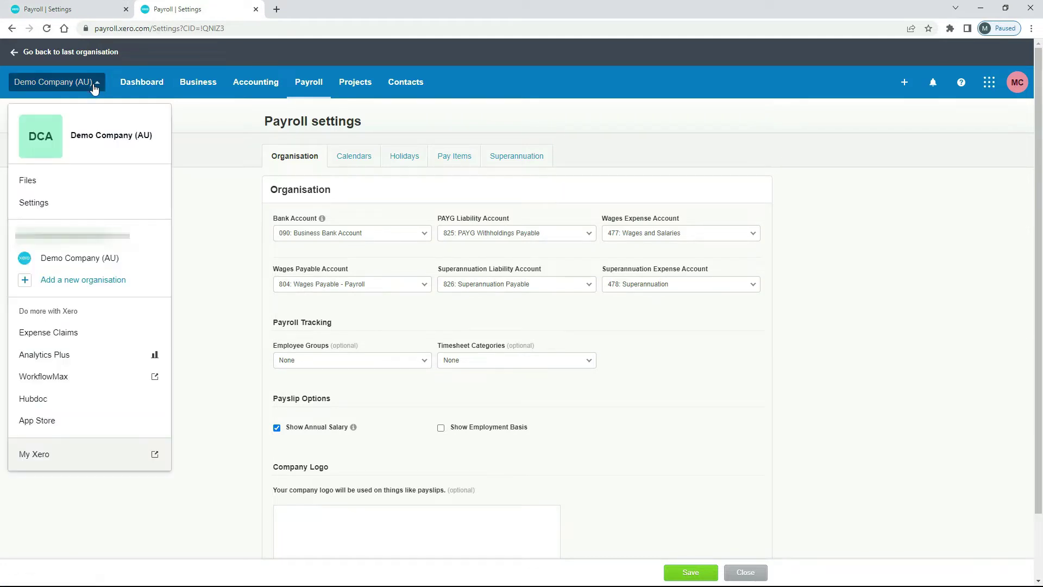
click(78, 210)
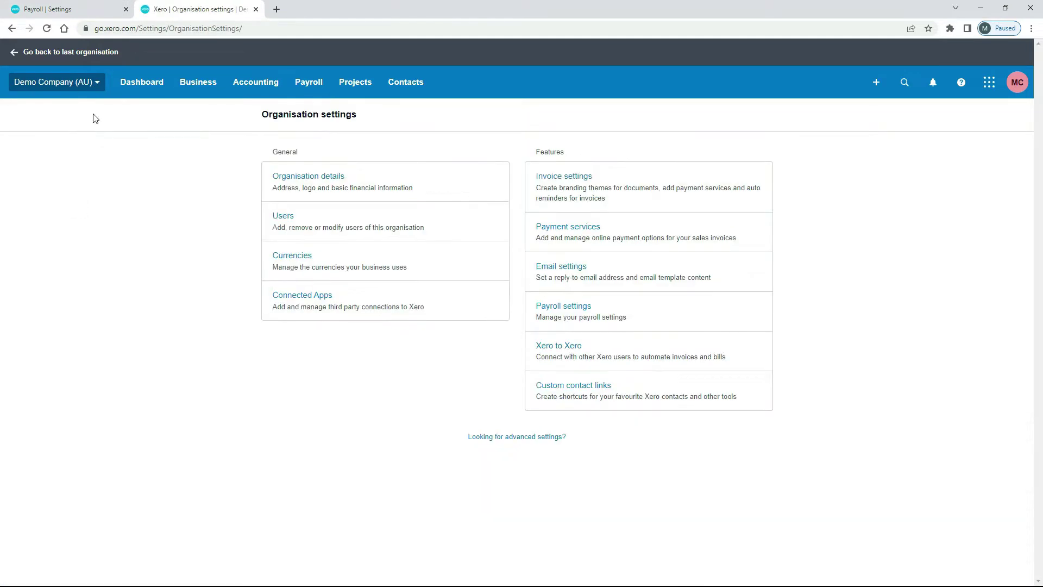
click(532, 445)
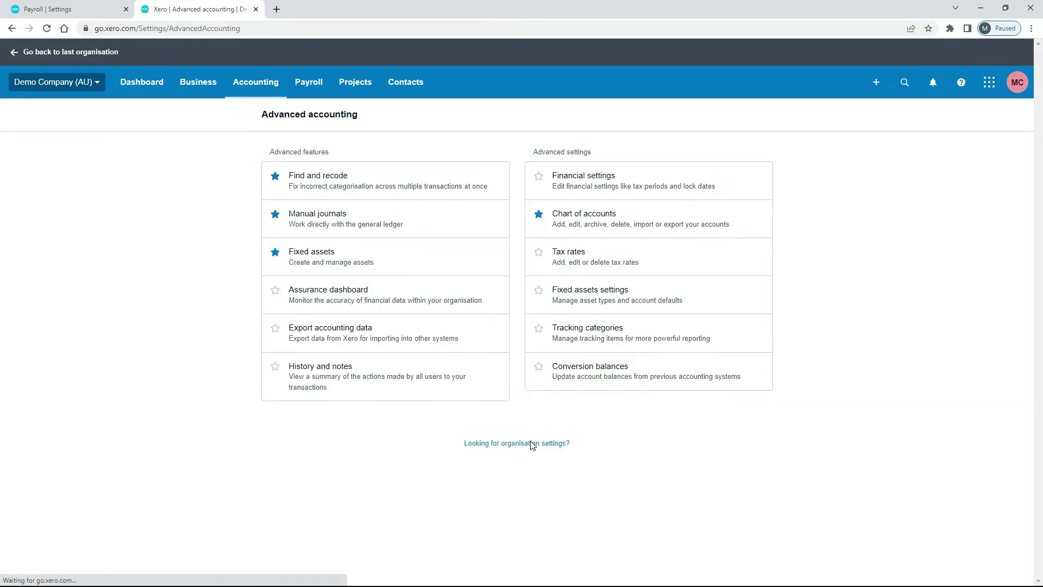
click(591, 334)
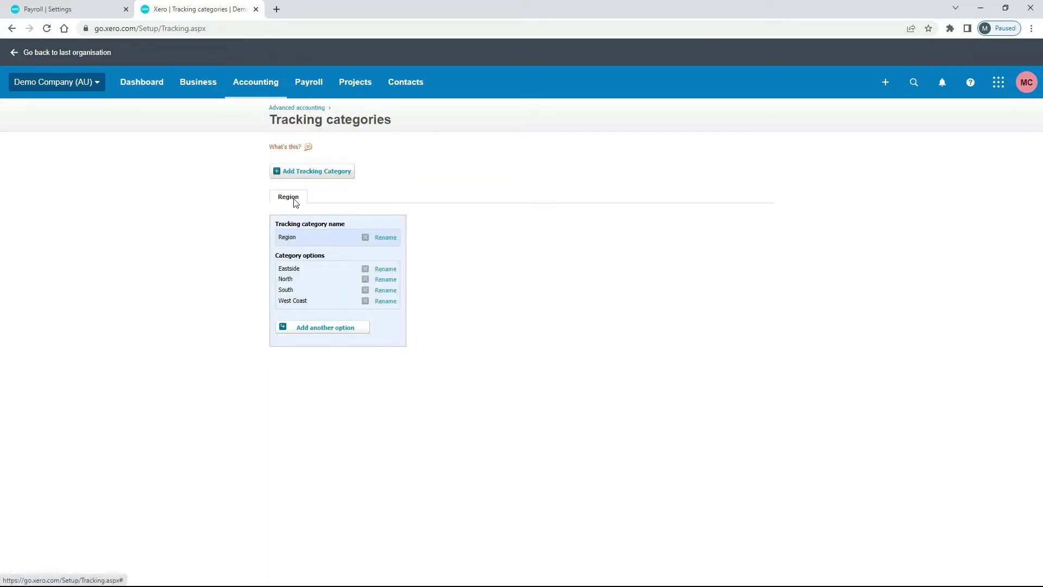
Compare the payroll Employee Groups options against the Region tracking category.
click(92, 5)
click(415, 361)
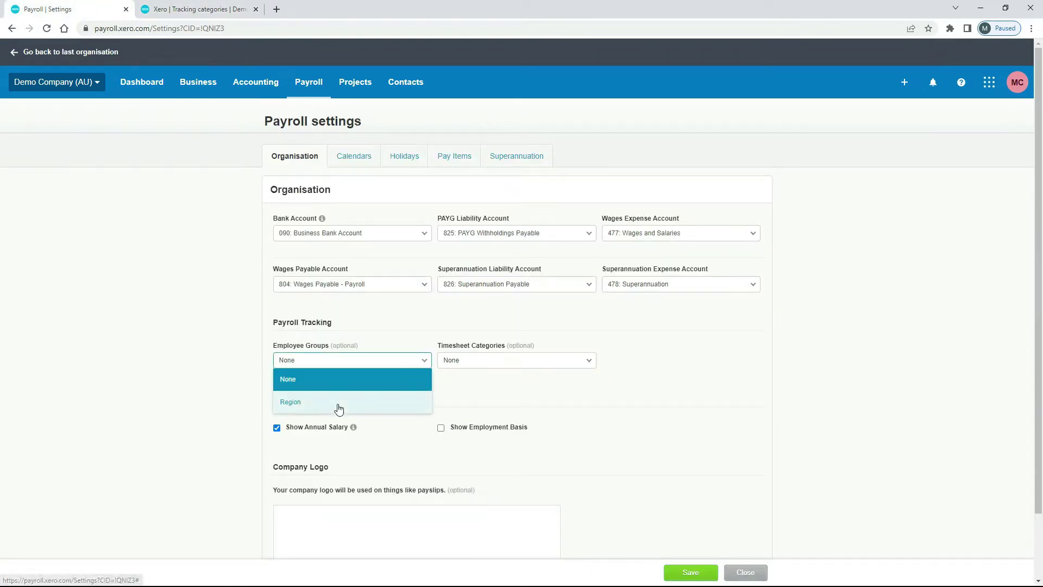
click(195, 9)
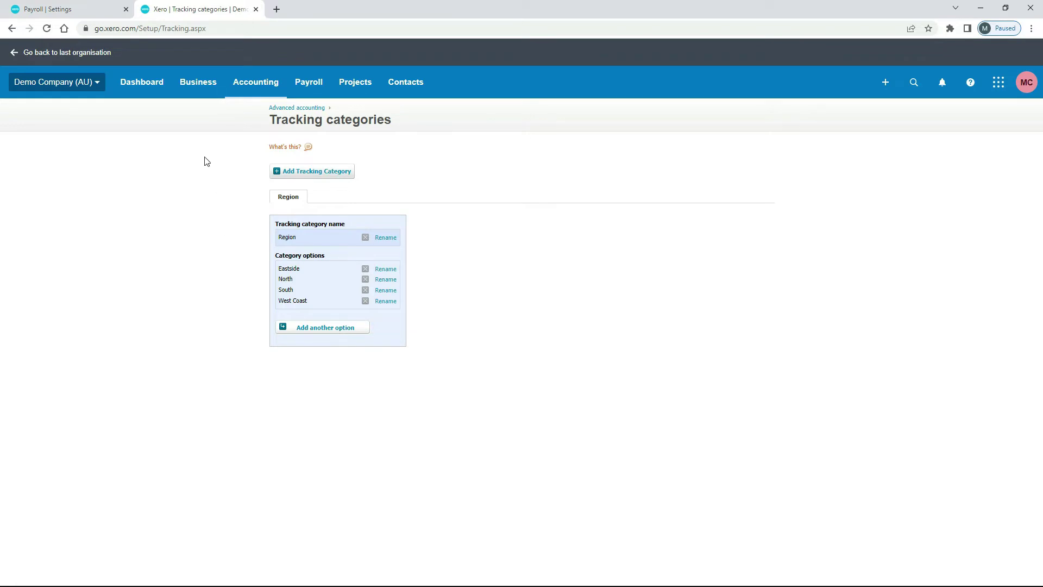
Select Region in the Employee Groups dropdown and save the Payroll settings.
click(84, 11)
click(188, 349)
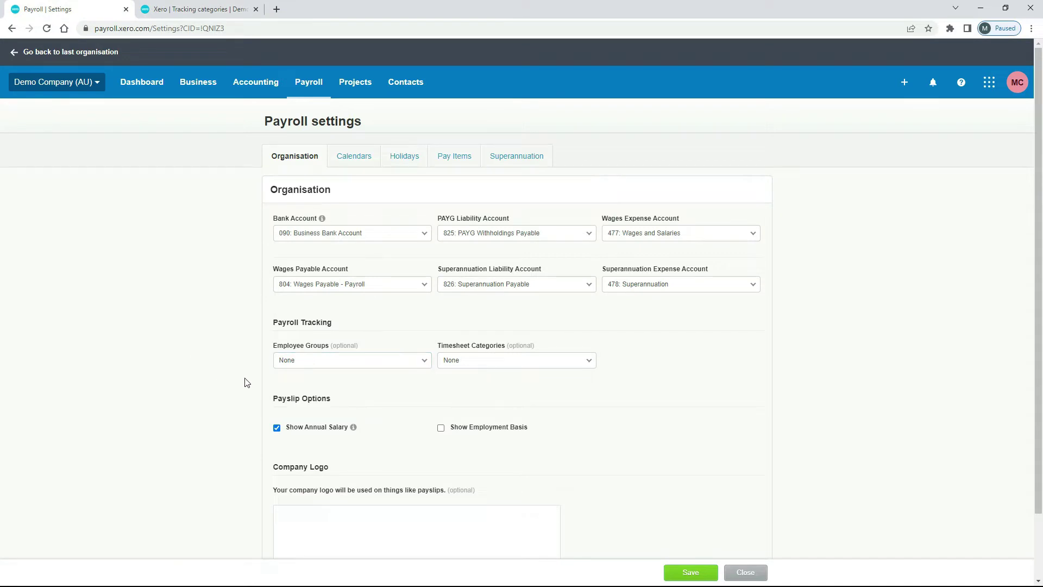
click(422, 369)
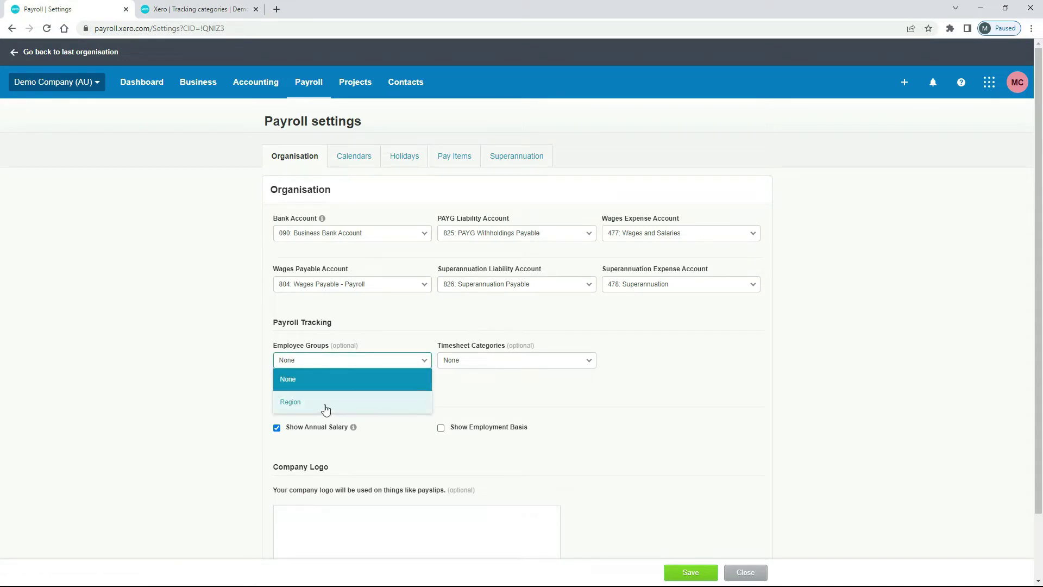
click(326, 408)
click(695, 574)
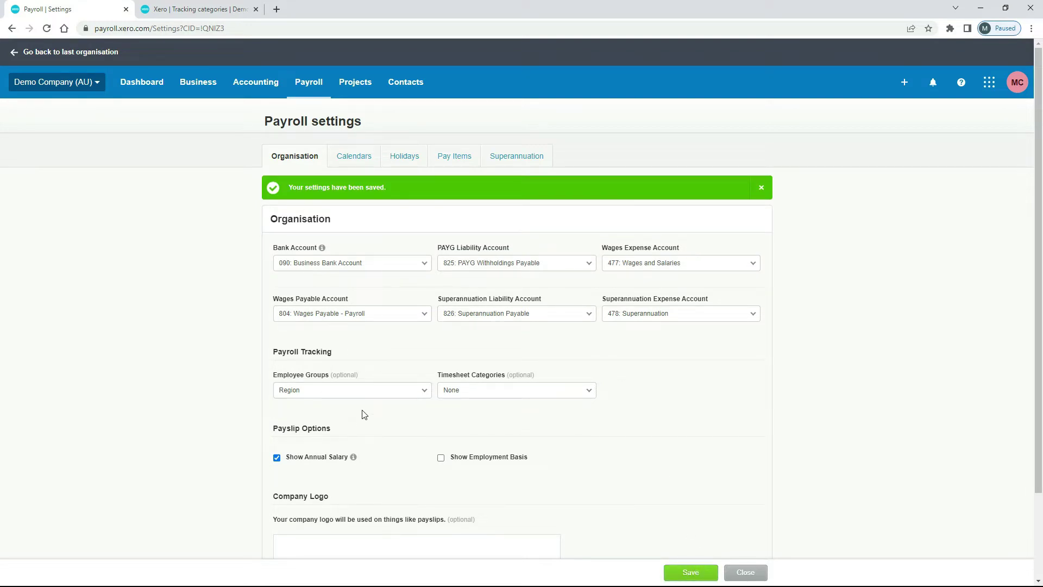
click(188, 11)
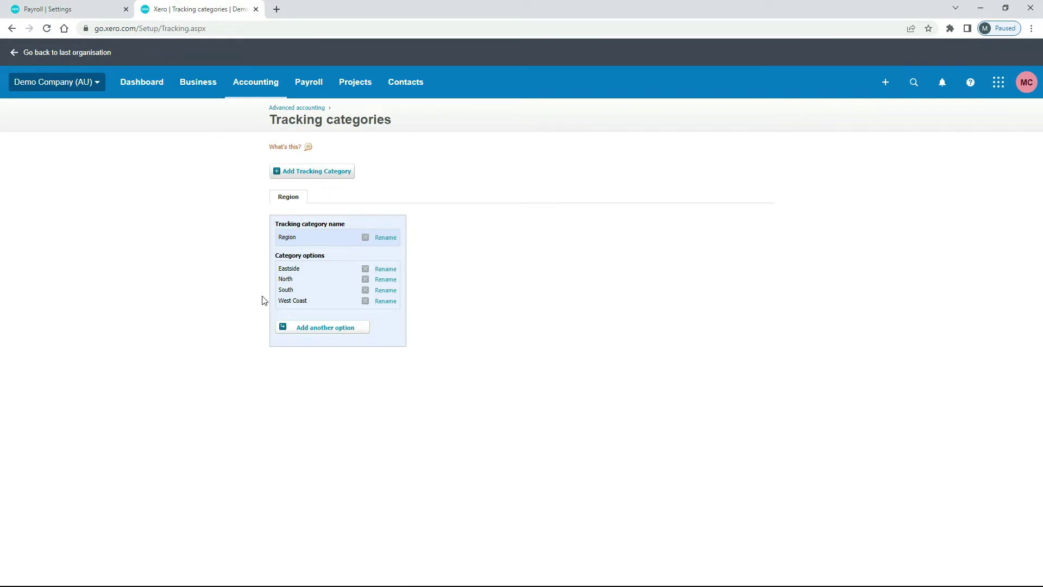
click(99, 7)
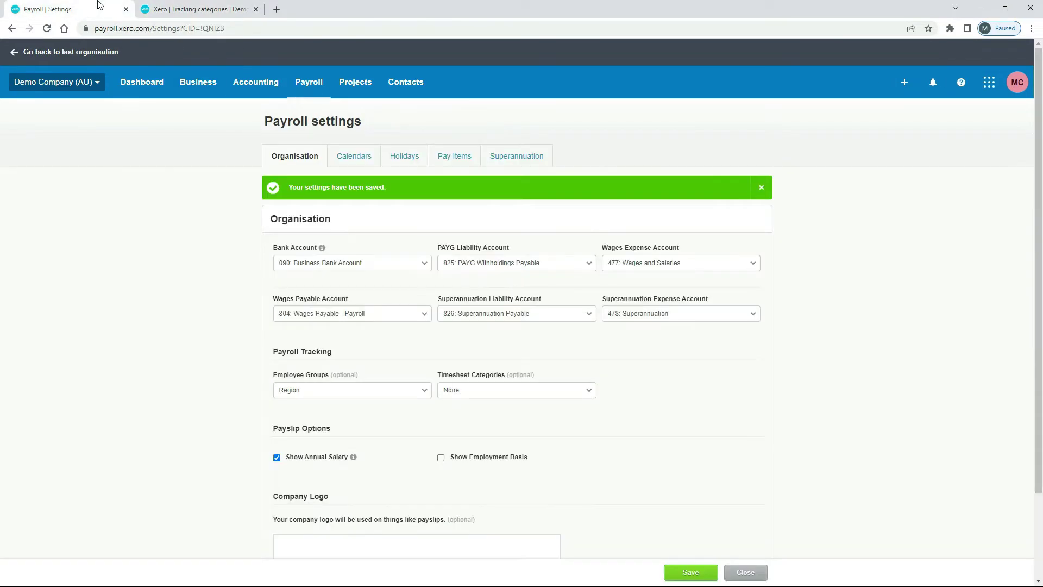
click(205, 10)
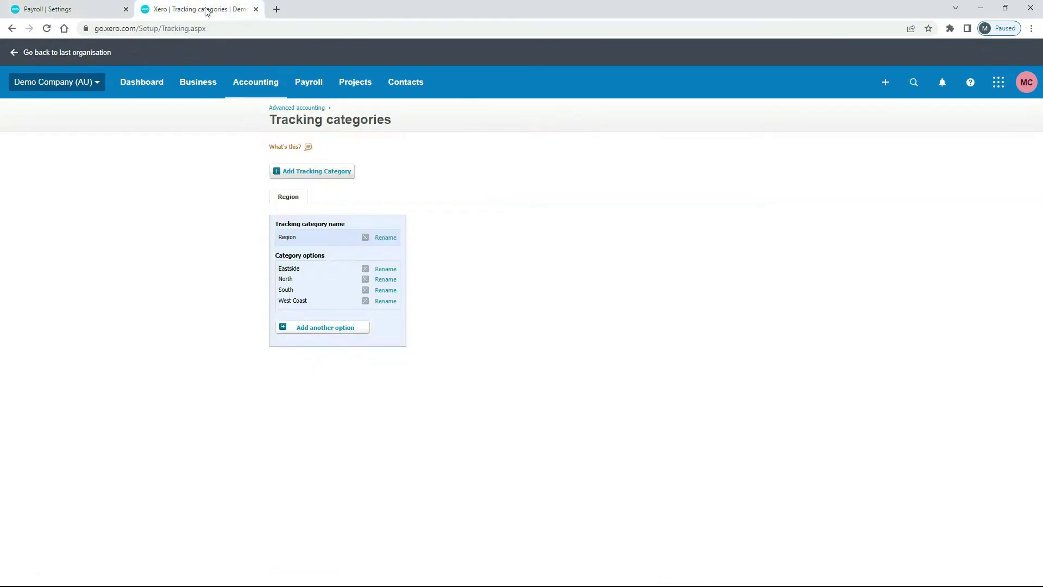
In a duplicate tab, open the first current employee's Employment details.
right_click(232, 11)
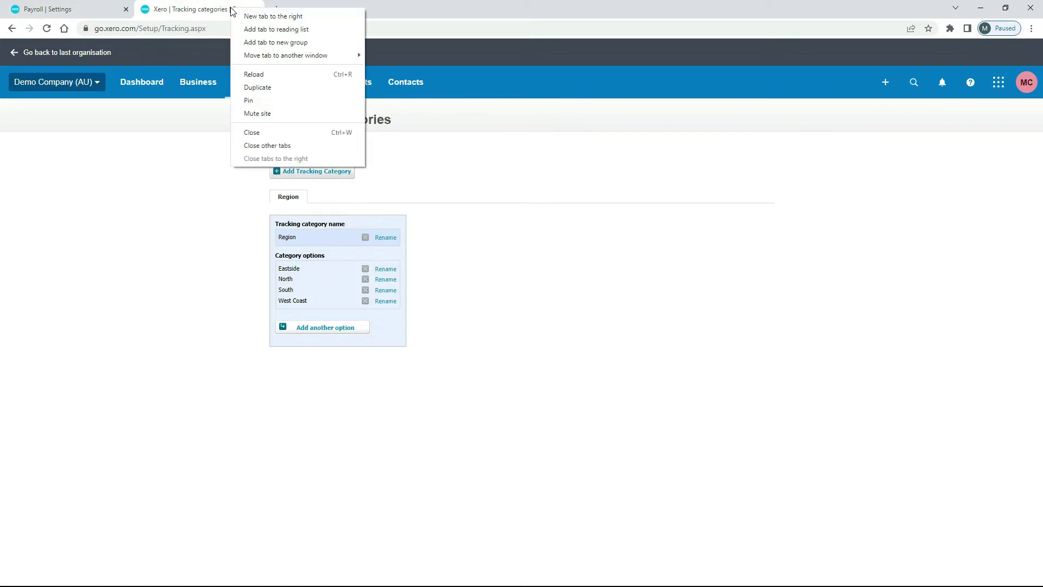
ctrl+shift+click(282, 91)
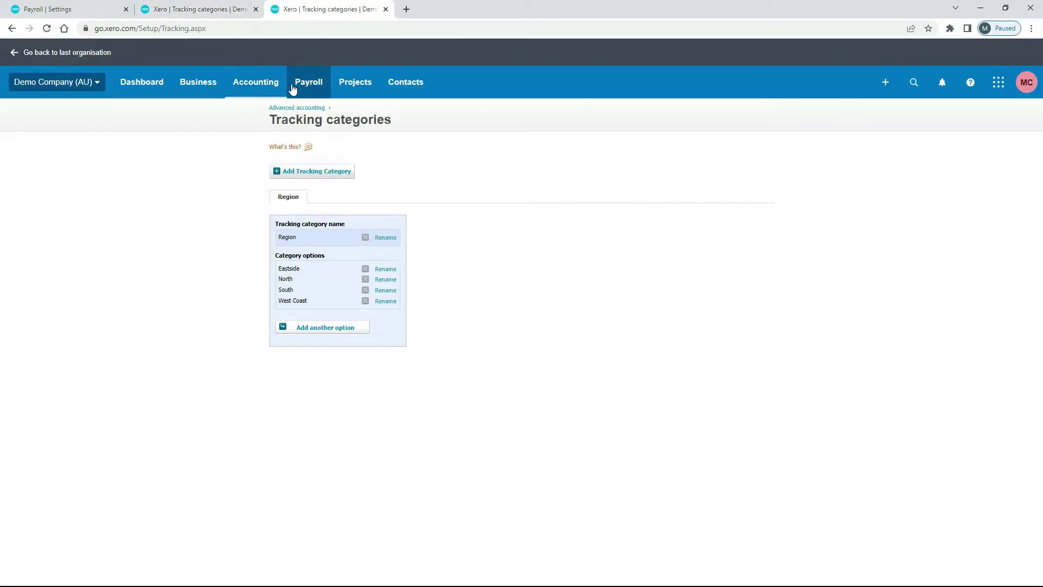
click(298, 86)
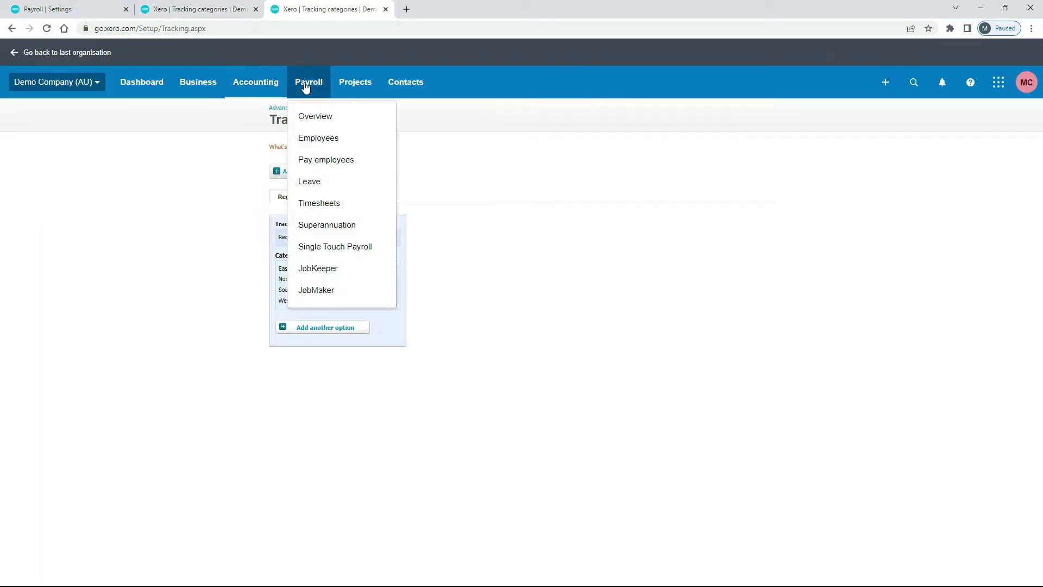
click(340, 139)
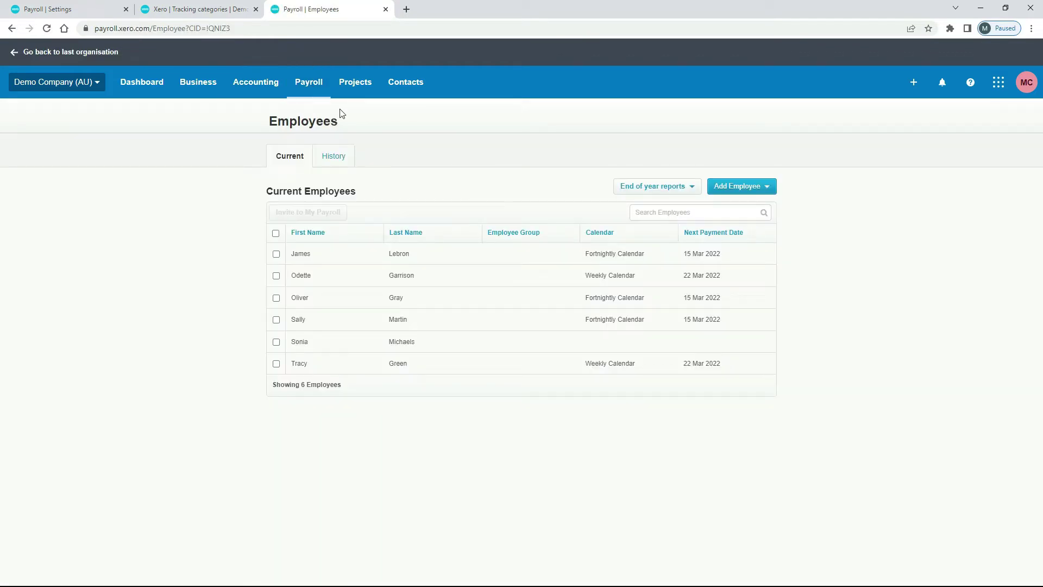
click(350, 259)
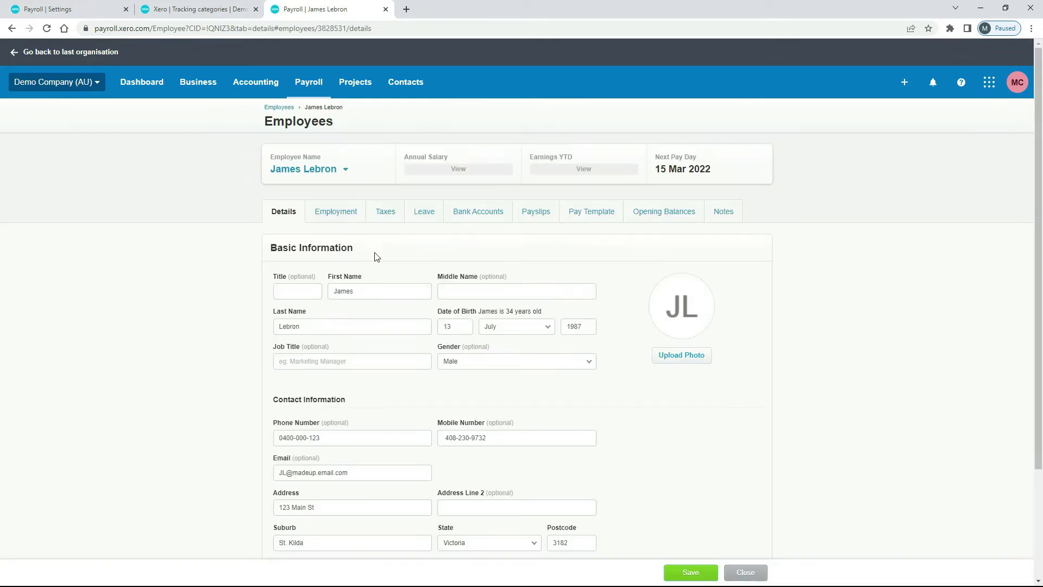
click(338, 212)
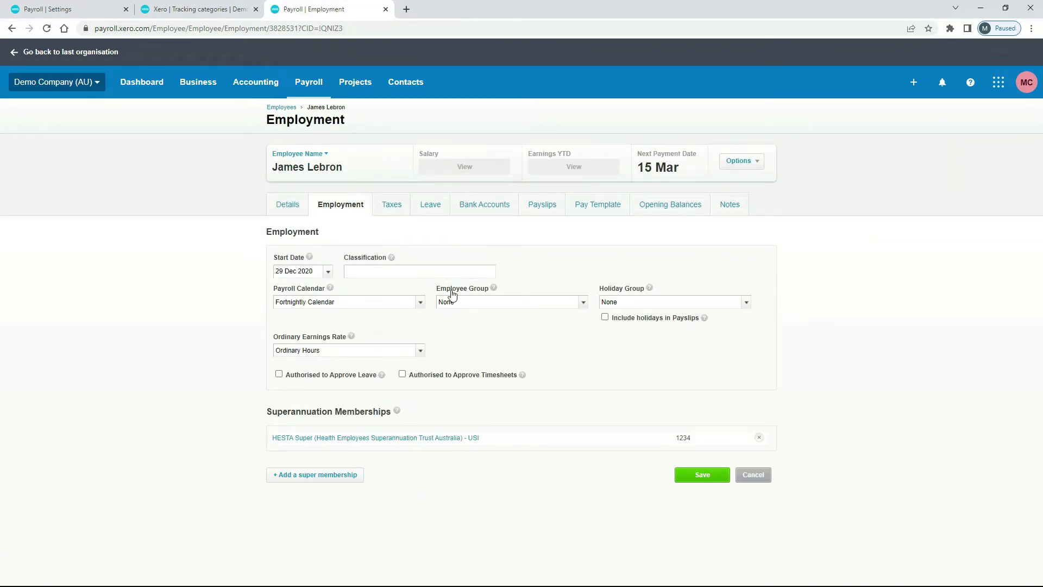
Set the employee's Employee Group to Eastside and save.
click(582, 305)
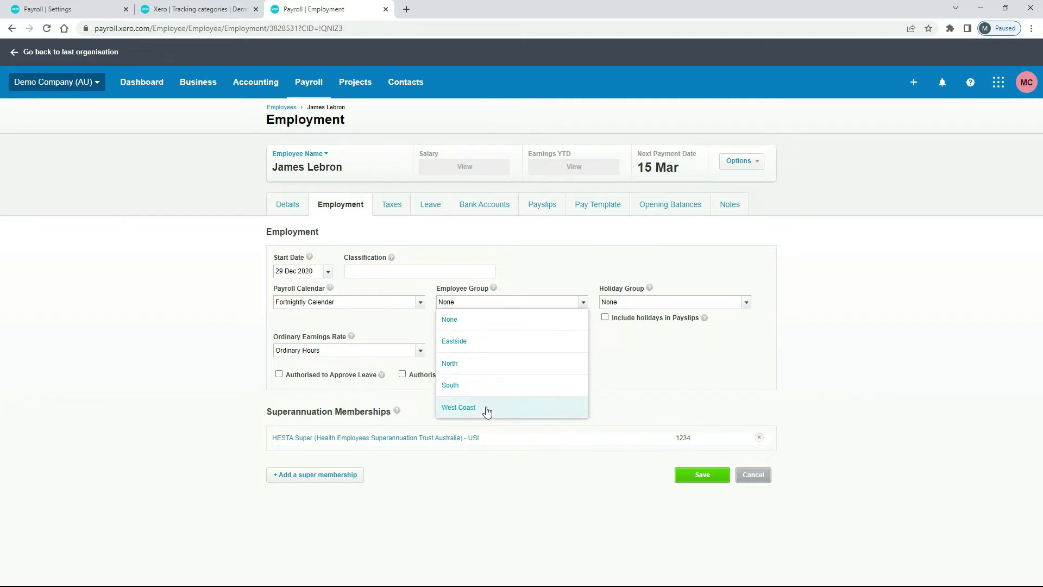
click(220, 14)
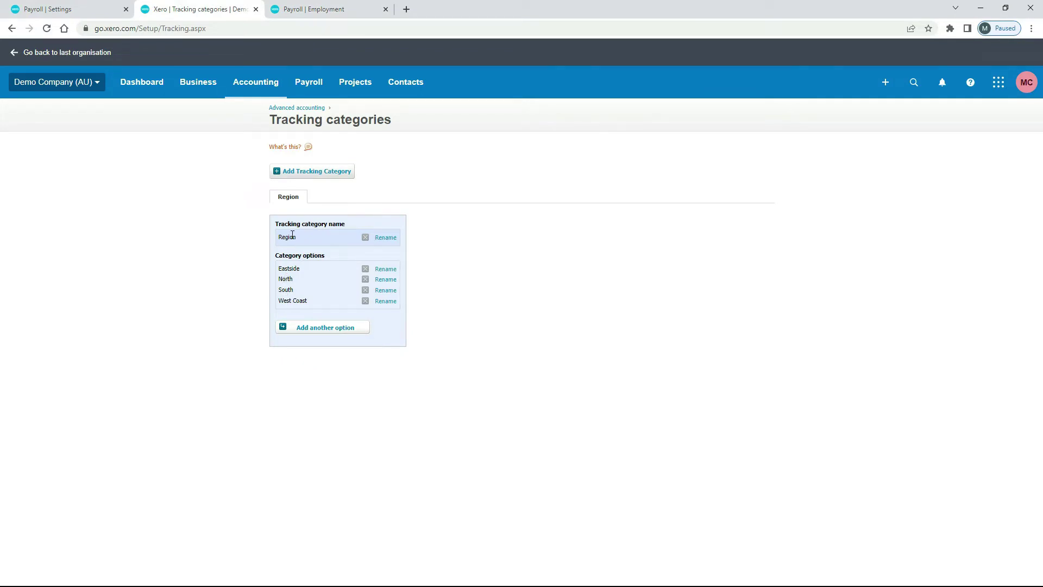
click(333, 9)
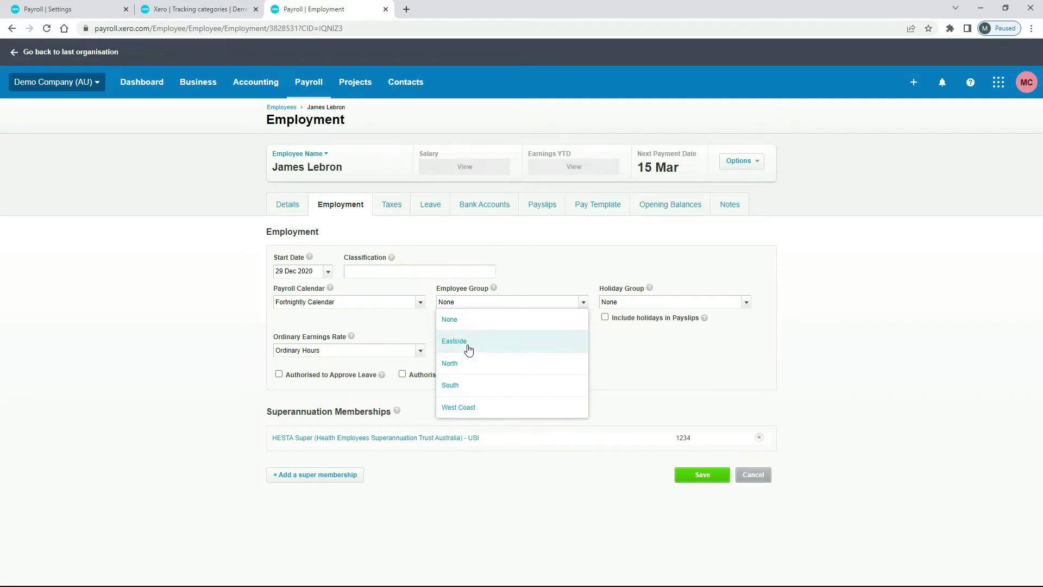
click(216, 5)
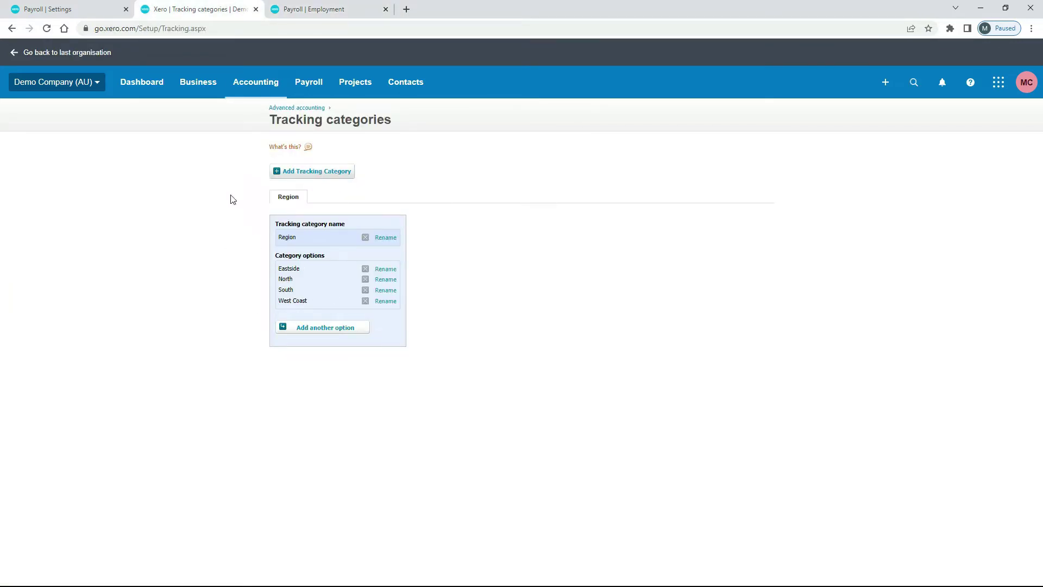
click(320, 10)
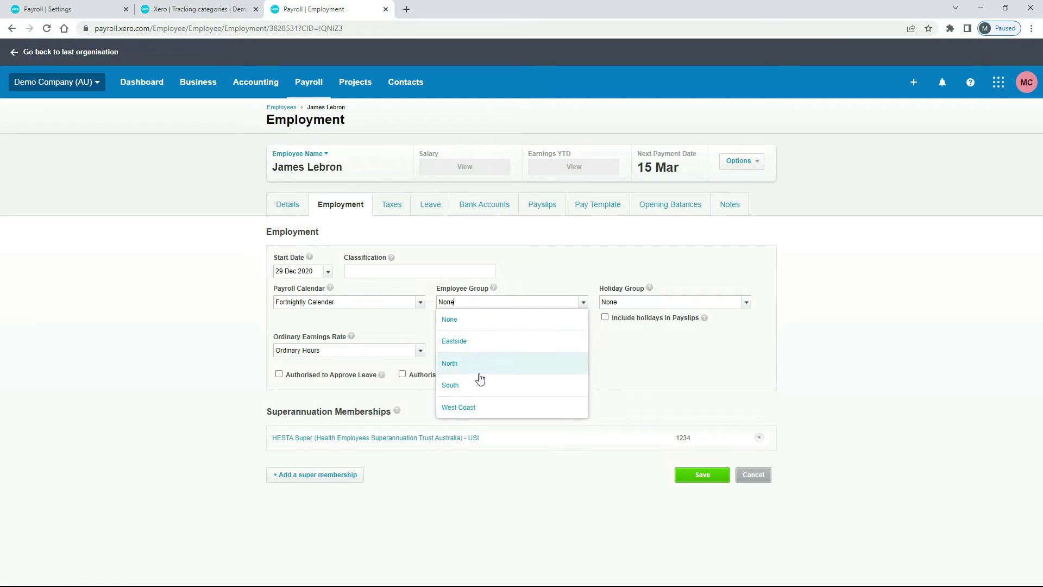
click(472, 341)
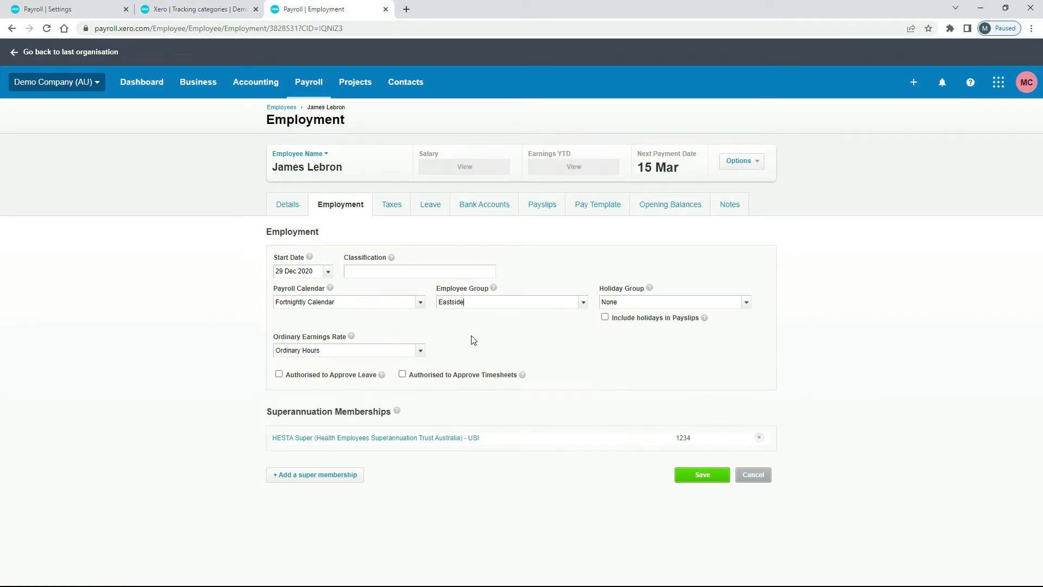
click(702, 476)
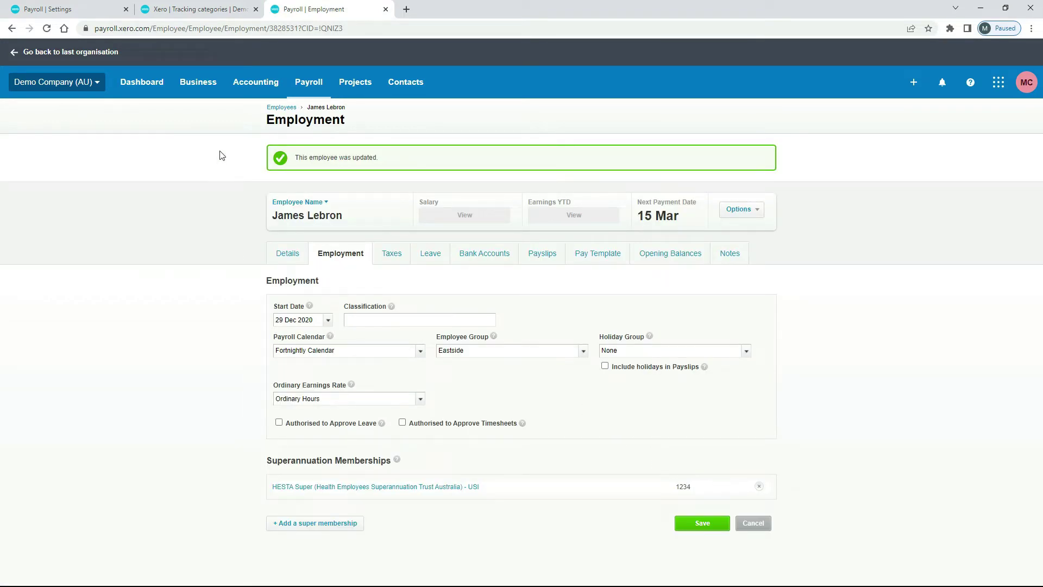
Open the Pay Runs page and duplicate it into a new tab.
right_click(343, 10)
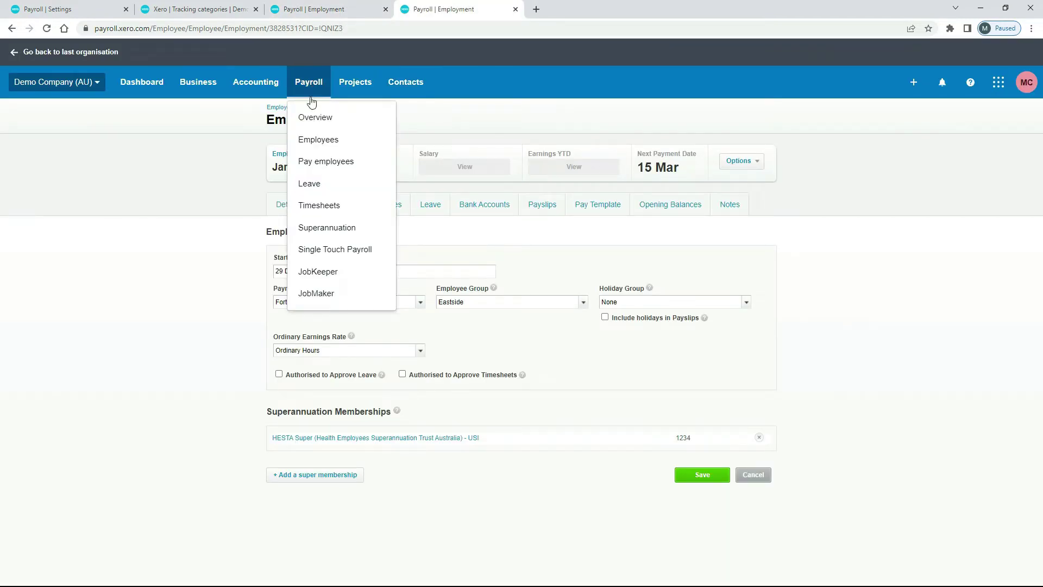
click(345, 162)
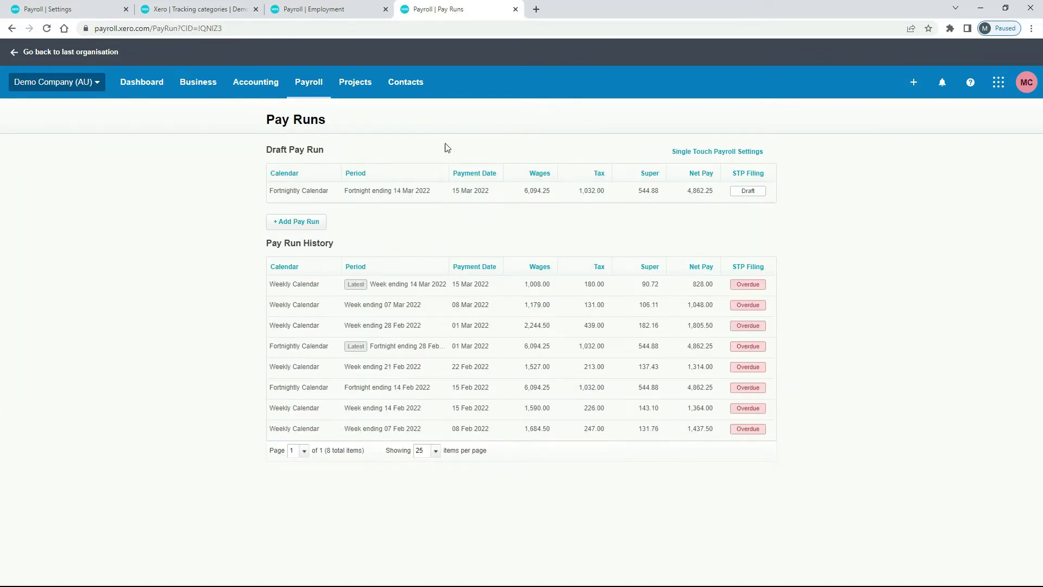
right_click(483, 20)
click(508, 89)
Open the Reports list and scroll to the Payroll reports section.
click(254, 85)
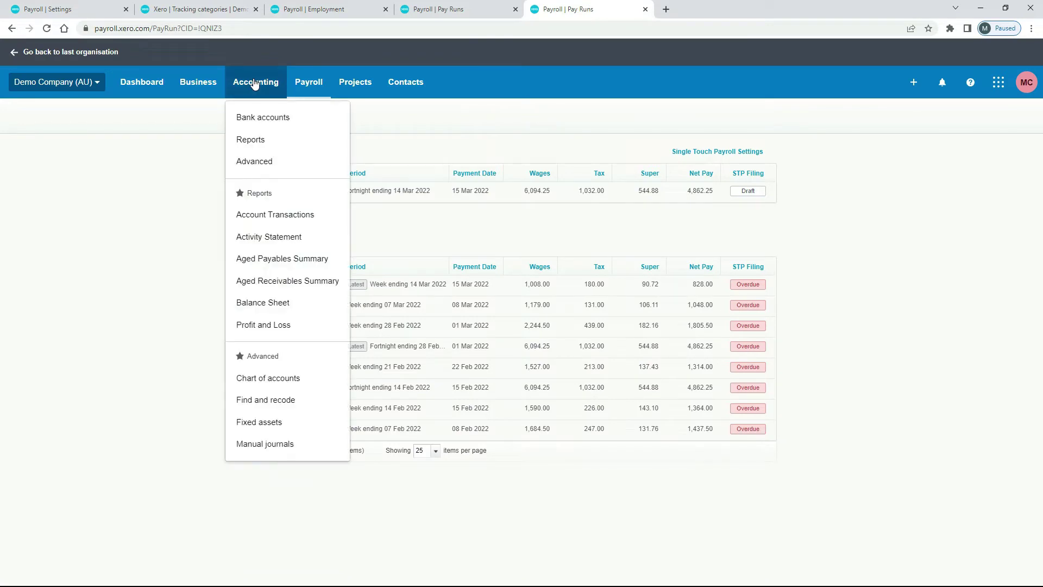
click(260, 141)
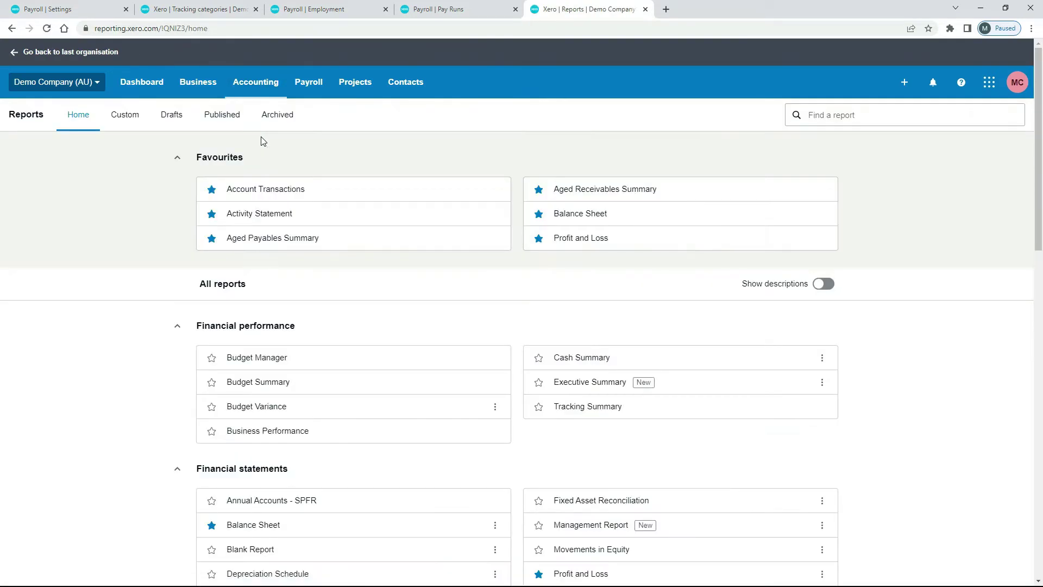
scroll(906, 294, down, 8)
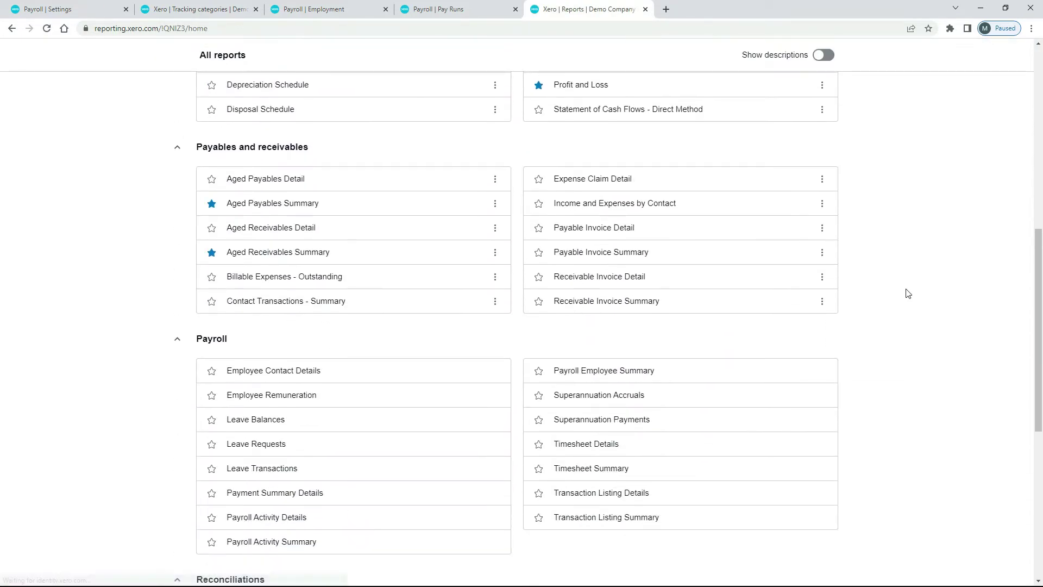
scroll(906, 294, down, 4)
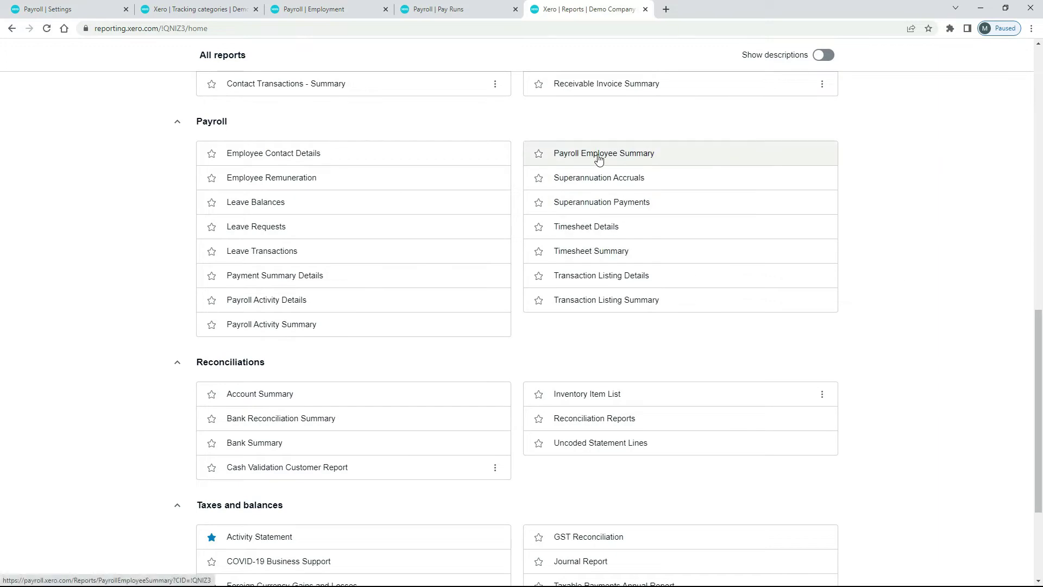
Run Payroll Employee Summary for Employee Group Eastside, This Financial Year; no items found.
click(599, 156)
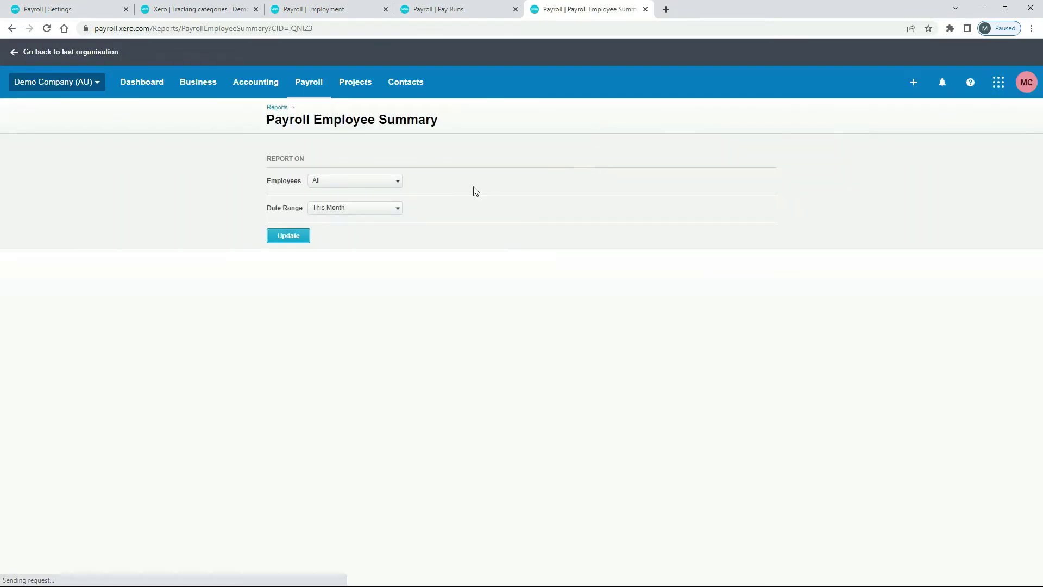
click(397, 181)
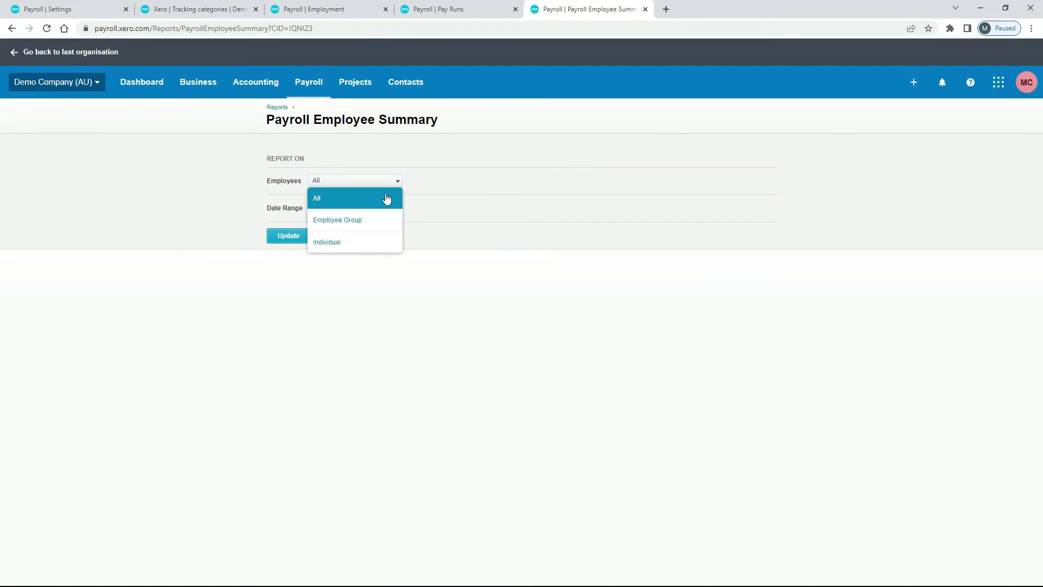
click(352, 226)
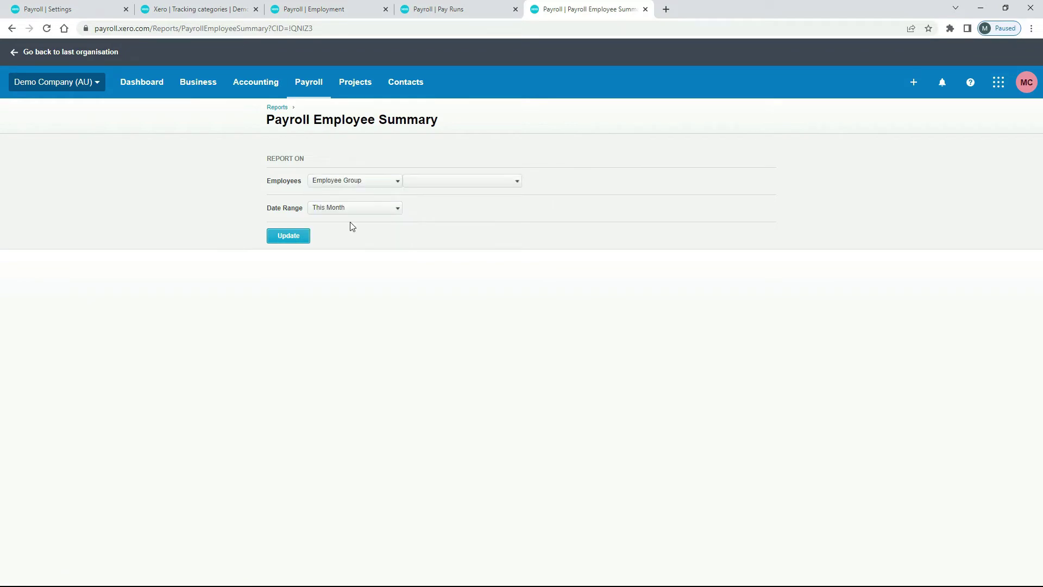
click(503, 184)
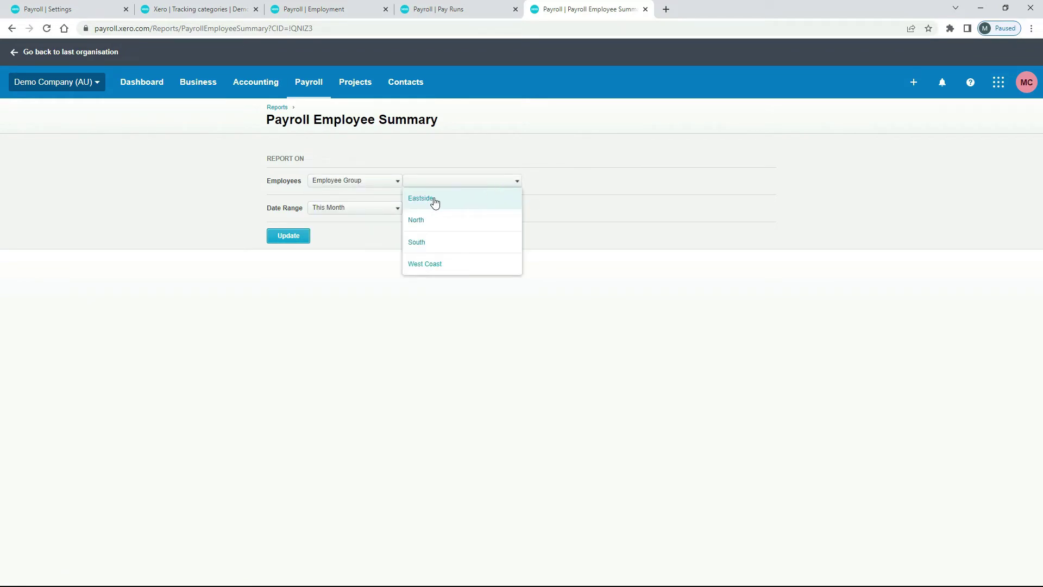
click(435, 200)
click(394, 209)
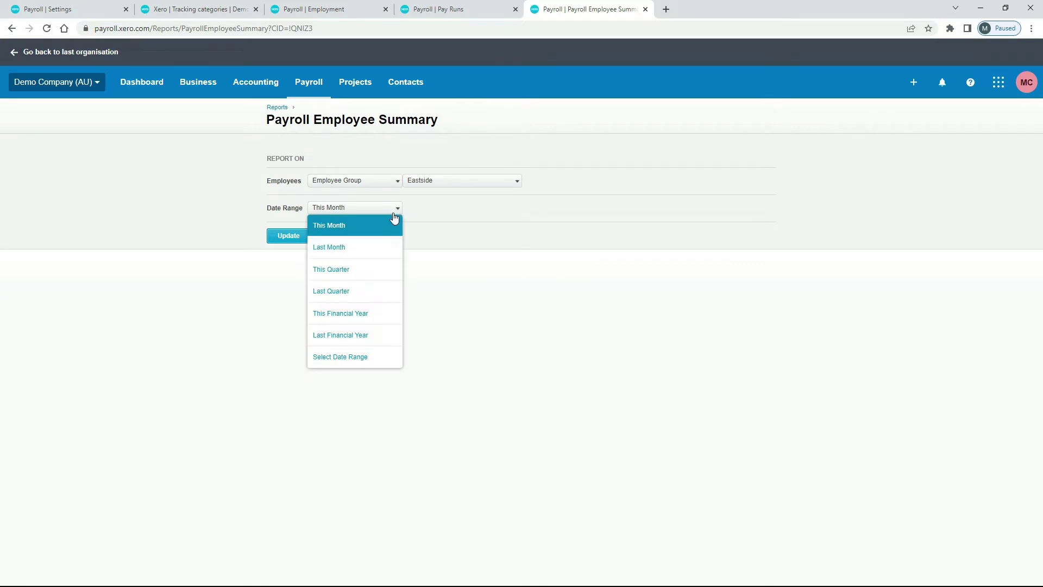
click(358, 314)
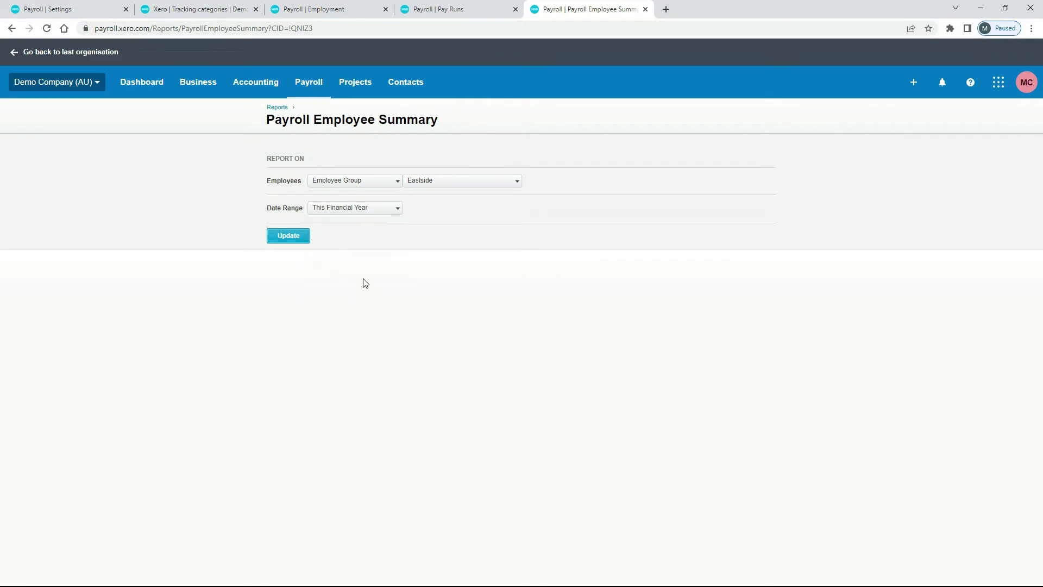
click(298, 239)
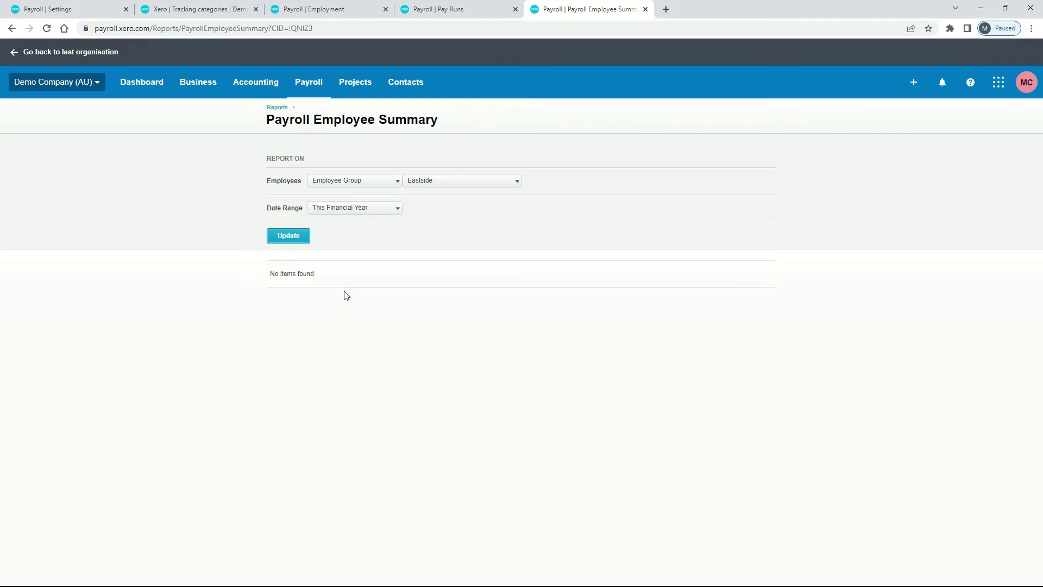
Delete the draft pay run for the fortnight ending 14 Mar 2022.
click(363, 7)
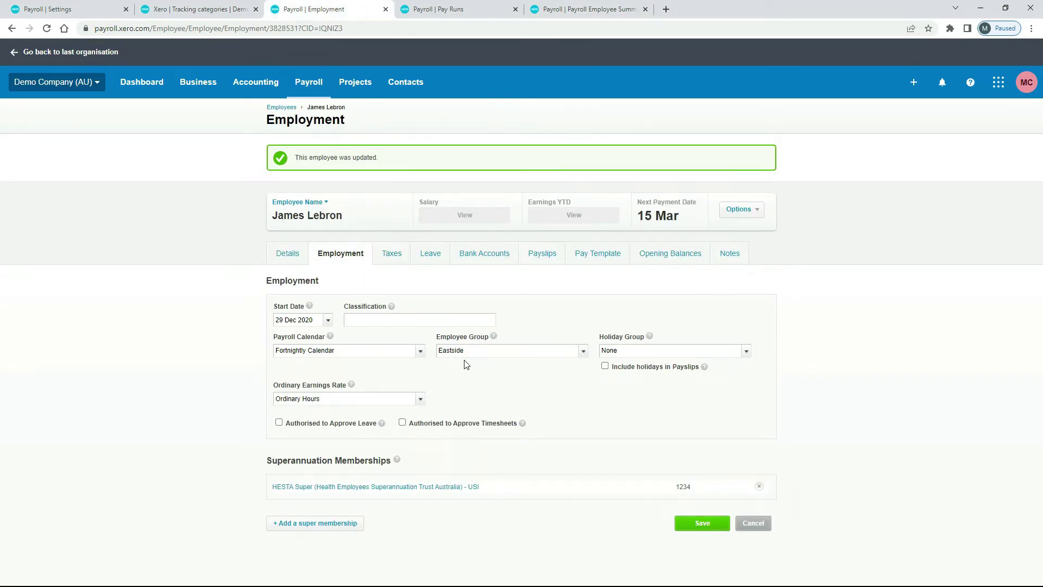
click(465, 10)
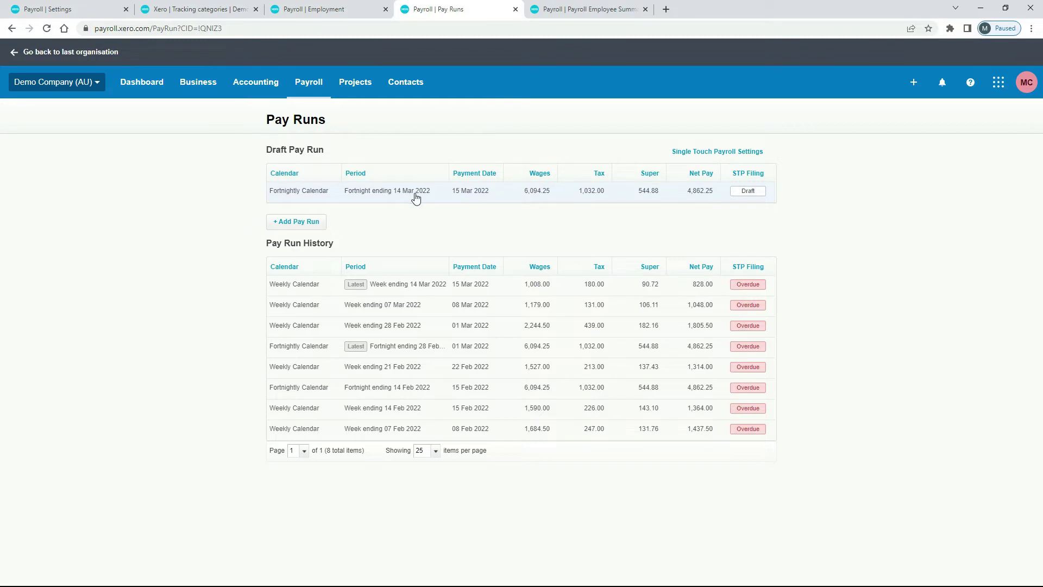
click(477, 192)
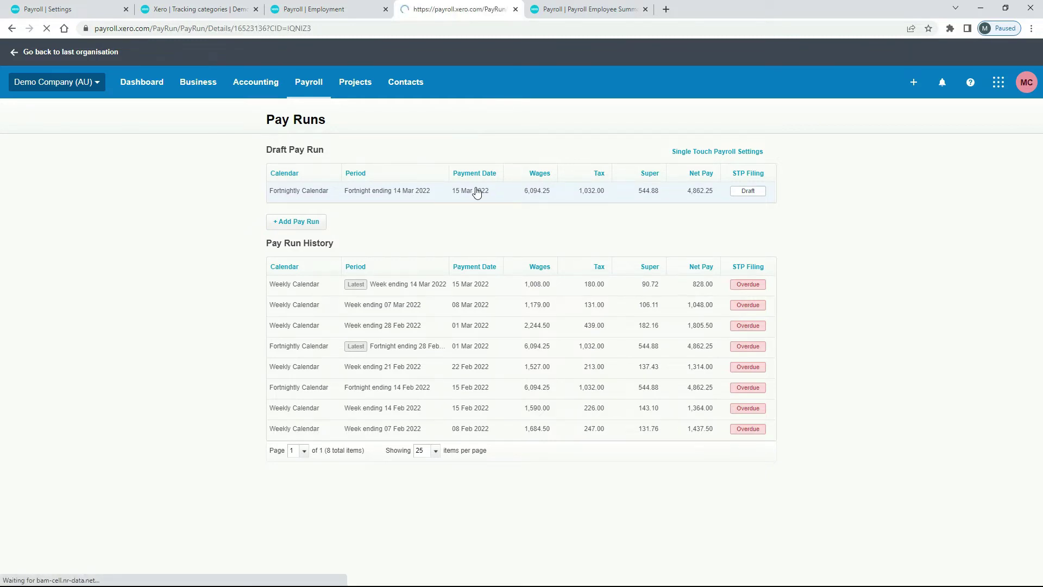
click(318, 421)
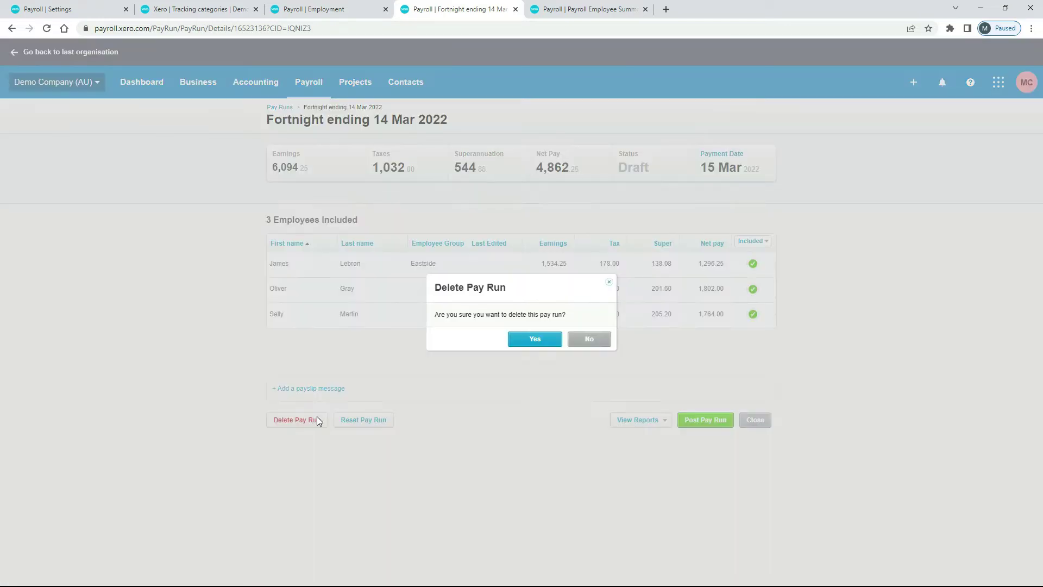
click(535, 339)
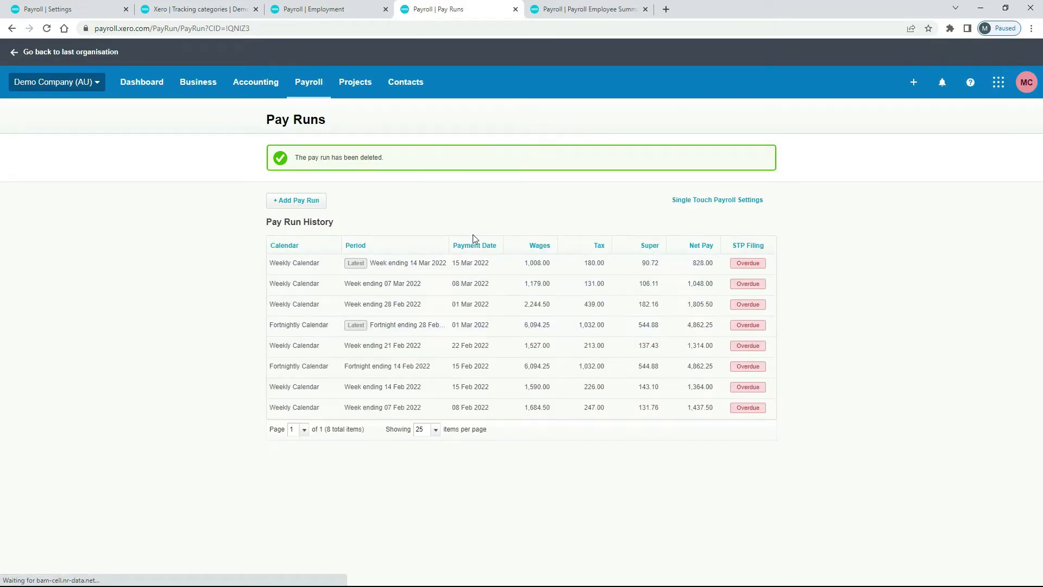
Add a new pay run for the fortnight ending 14 Mar 2022 and post it.
click(310, 202)
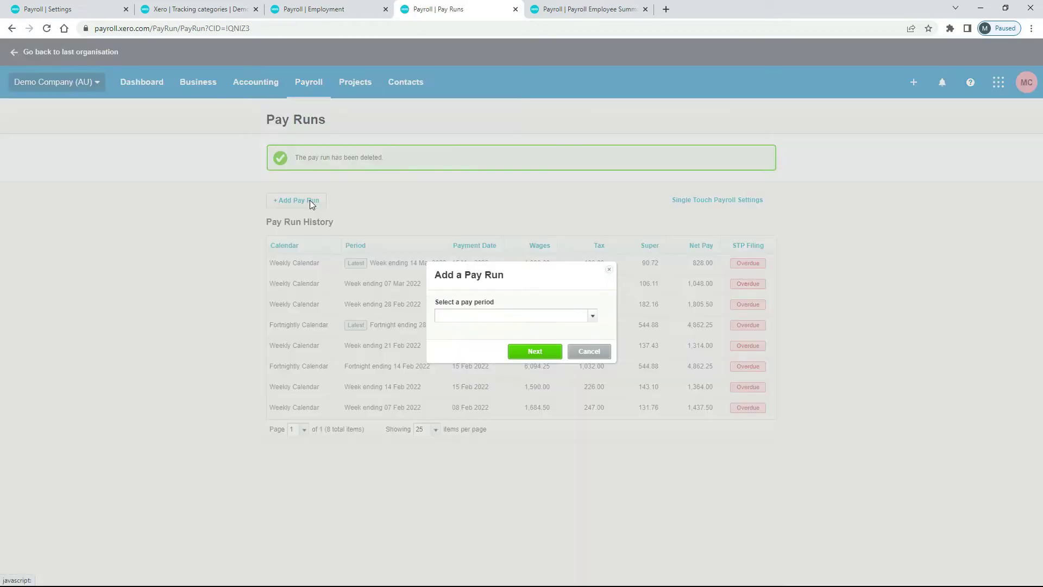
click(591, 317)
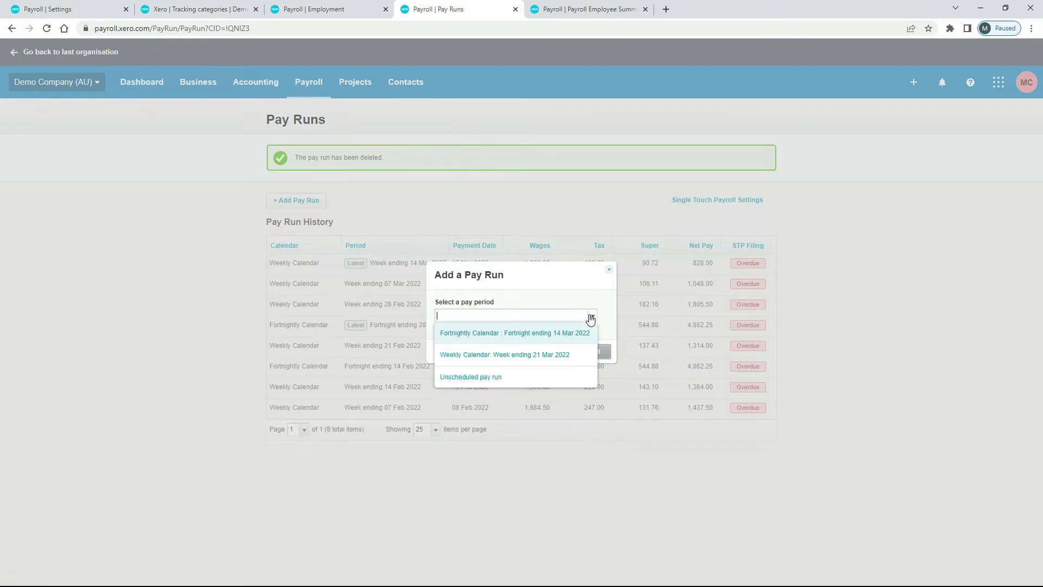
click(543, 333)
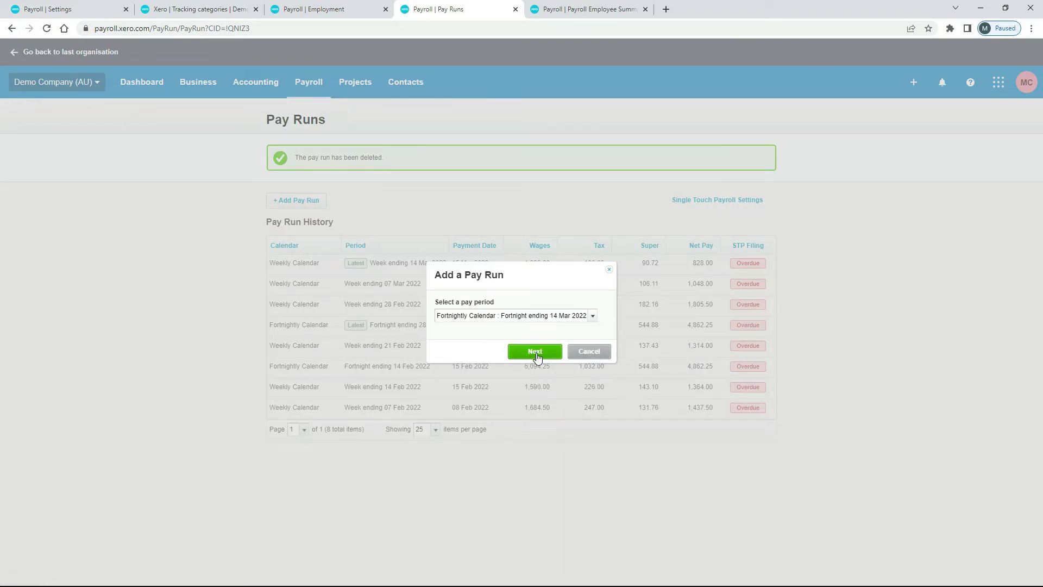
click(535, 352)
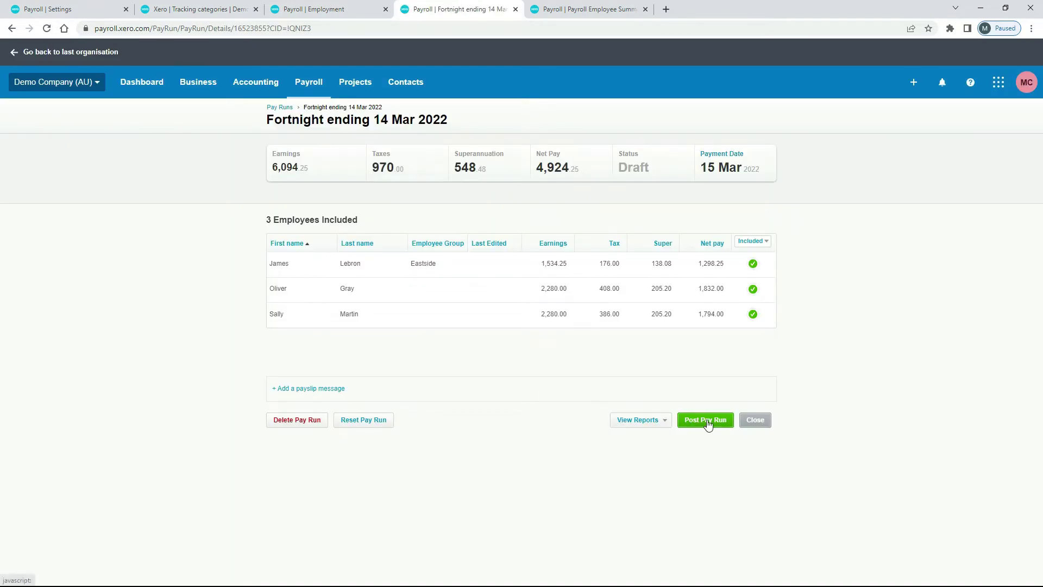
click(706, 420)
click(544, 339)
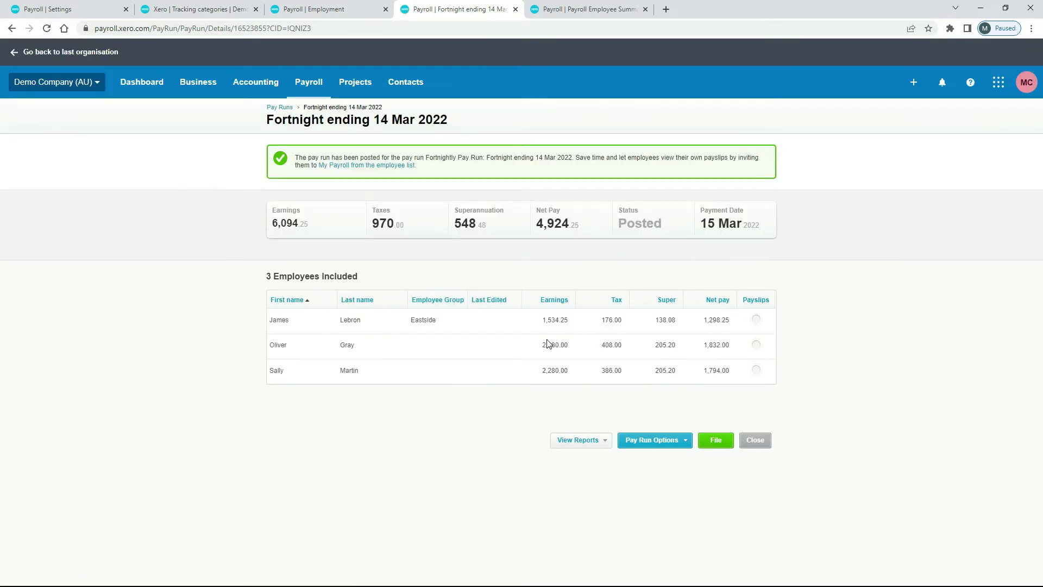
Rerun the Eastside summary, now one employee at net pay 1,298.25, and revisit the pay run.
click(619, 5)
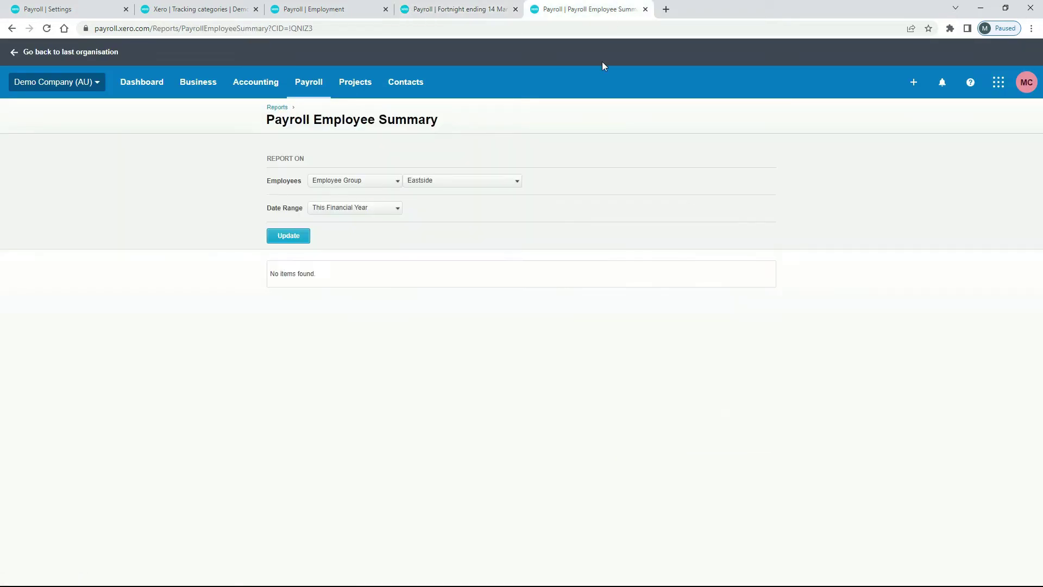
click(294, 237)
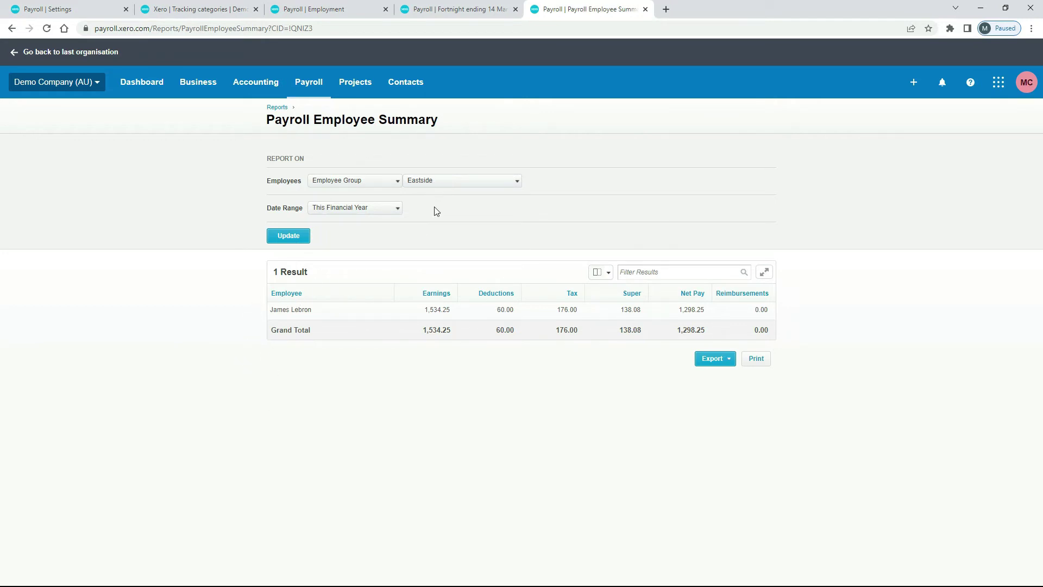
click(495, 188)
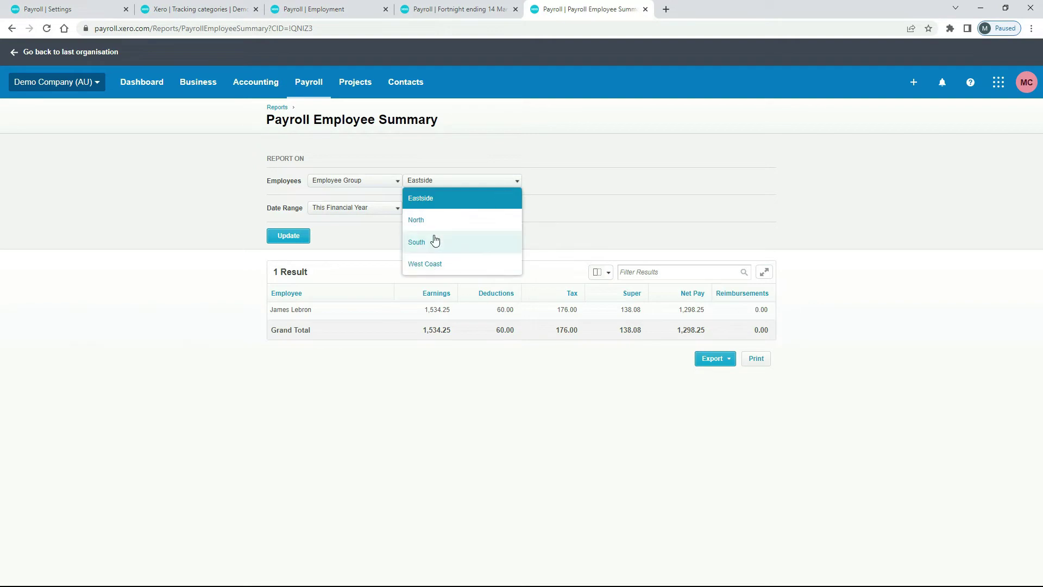
click(650, 189)
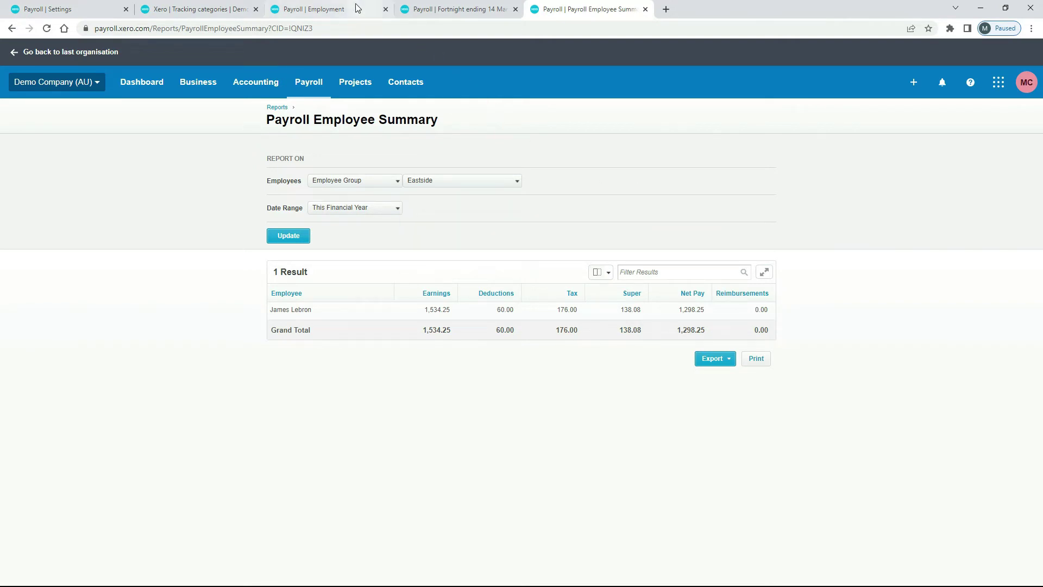
click(320, 9)
click(418, 6)
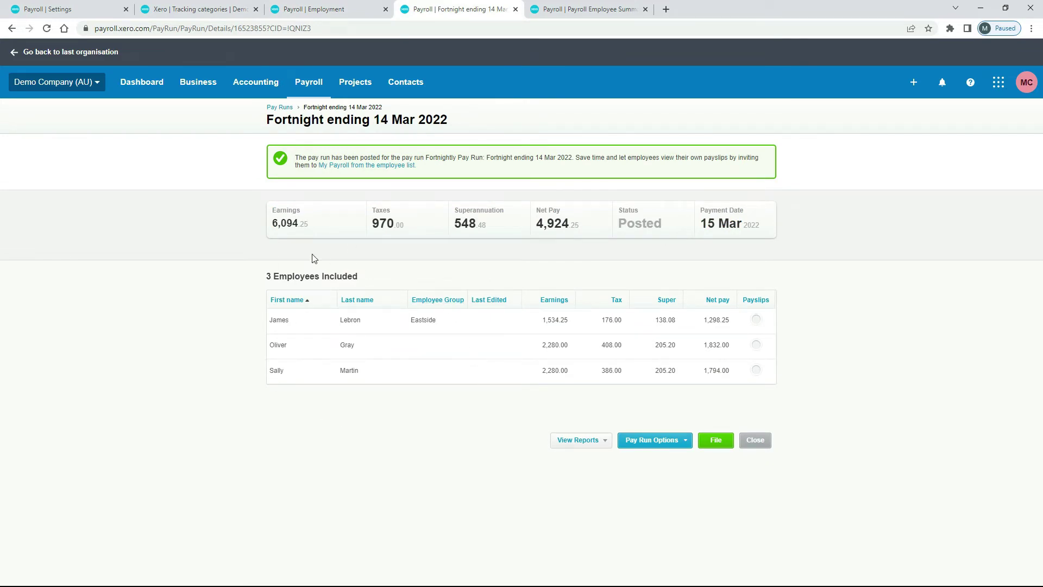
Review the Payroll settings tab, then duplicate the Payroll Employee Summary report tab.
click(553, 11)
click(100, 6)
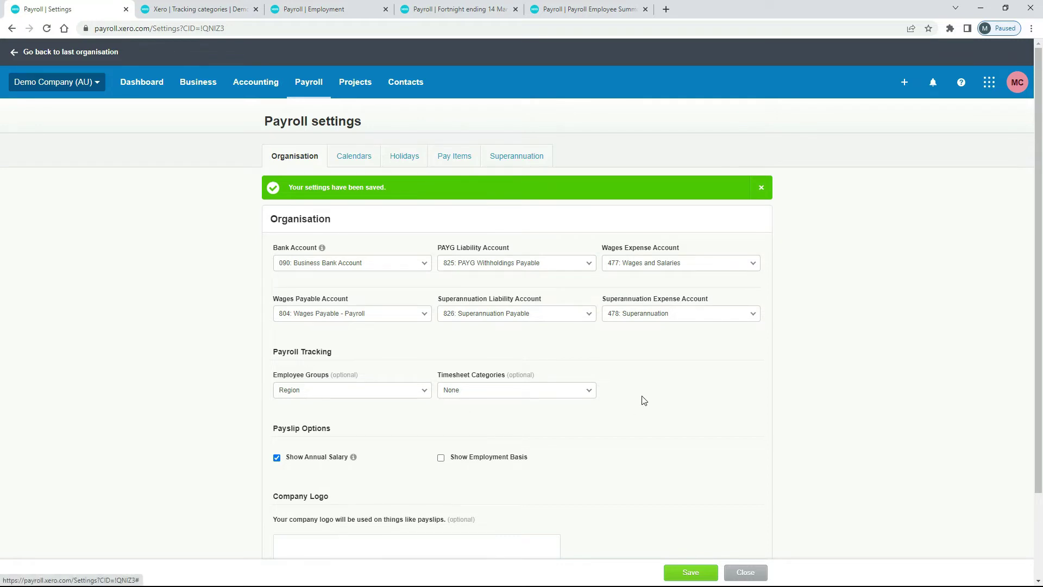
click(603, 11)
right_click(604, 10)
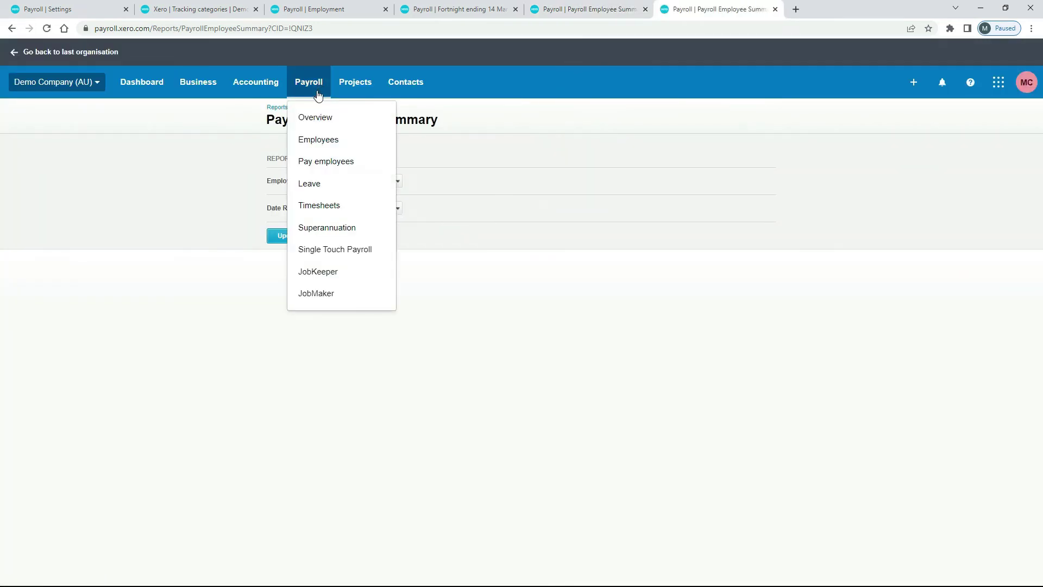
Add a timesheet for the Eastside employee for the Fortnight ending 28 Mar 2022.
click(330, 212)
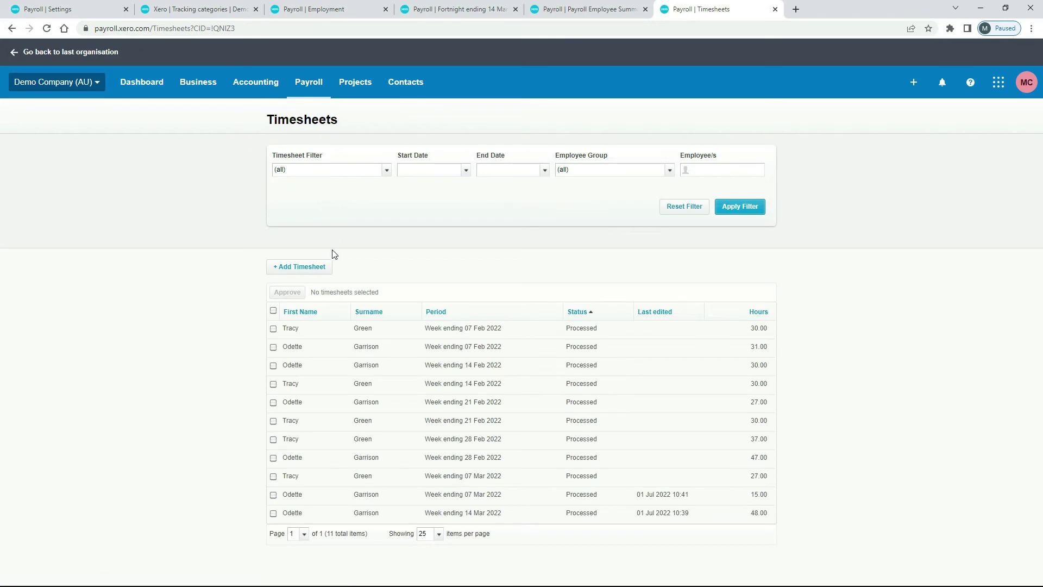
click(316, 266)
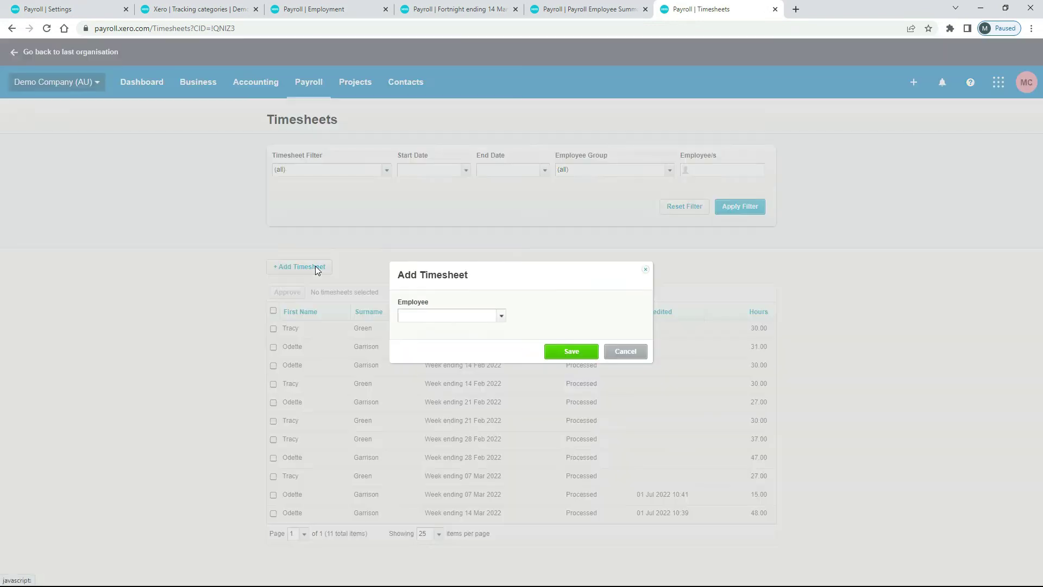
click(501, 316)
click(478, 332)
click(586, 354)
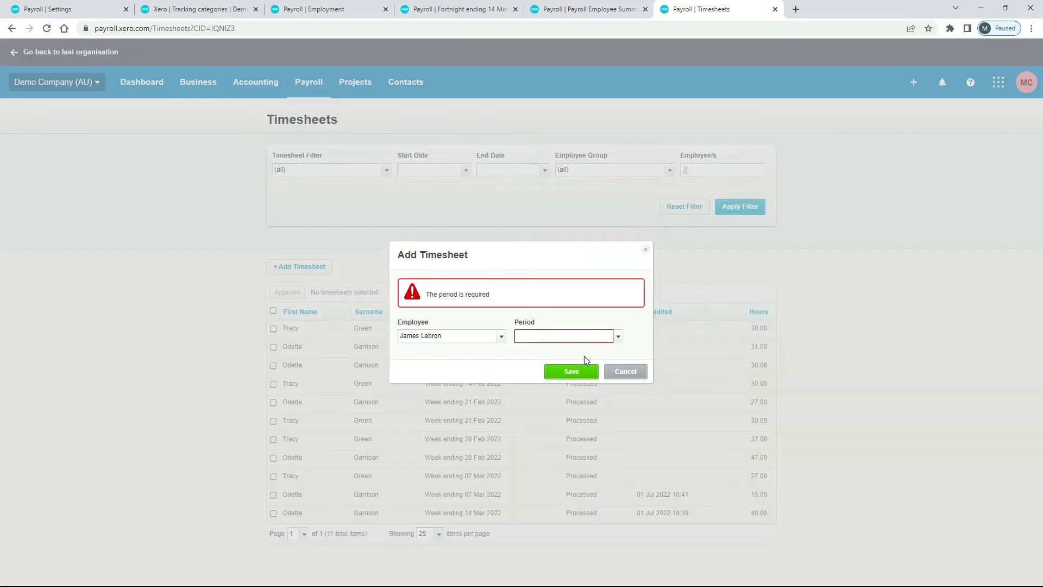
click(618, 337)
click(577, 359)
click(572, 369)
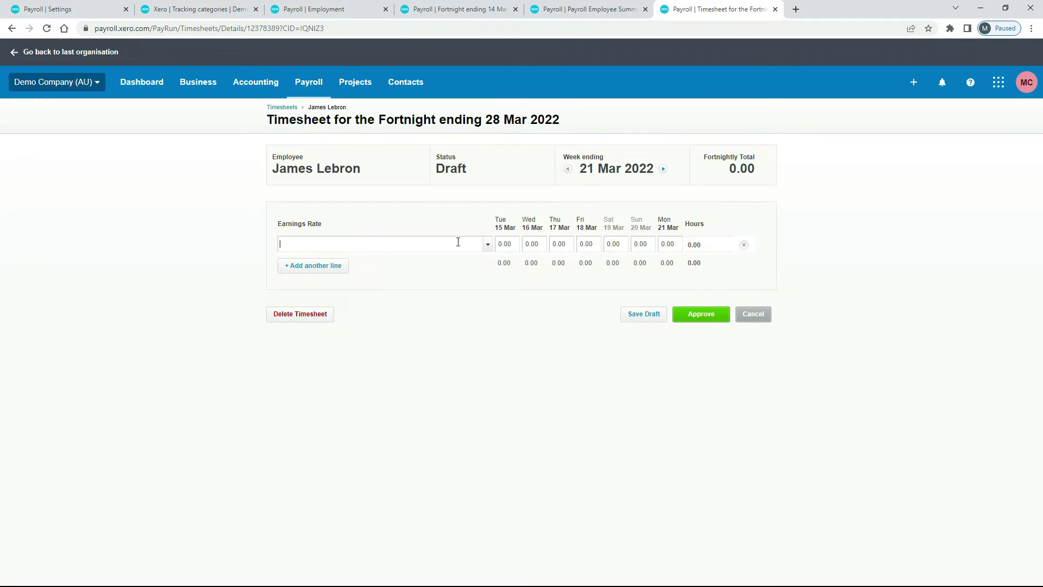
Enter 8 Ordinary Hours for Tuesday to Friday and approve the 32-hour timesheet.
click(487, 248)
click(400, 264)
key(Tab)
text(8)
key(Tab)
text(8)
key(Tab)
text(8)
key(Tab)
text(8)
key(Tab)
click(561, 317)
click(698, 317)
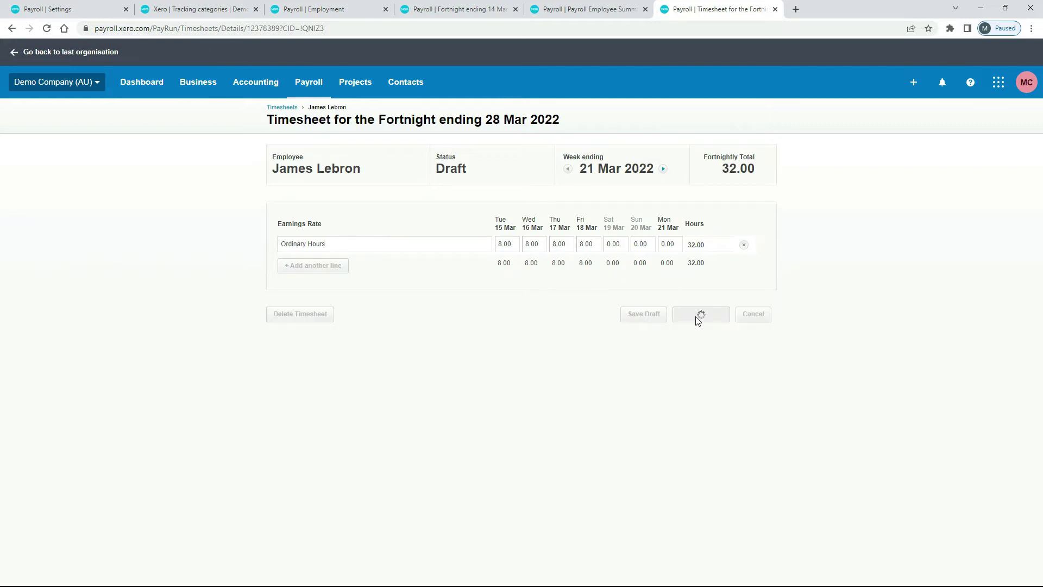
Go from the Payroll Employee Summary to the full reports list and open Timesheet Summary.
click(601, 10)
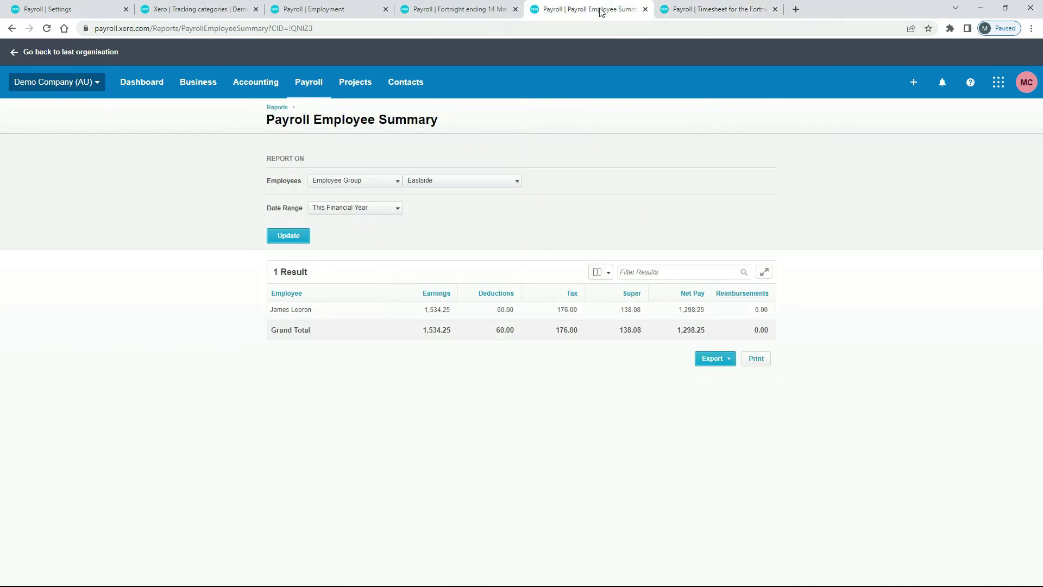
click(280, 109)
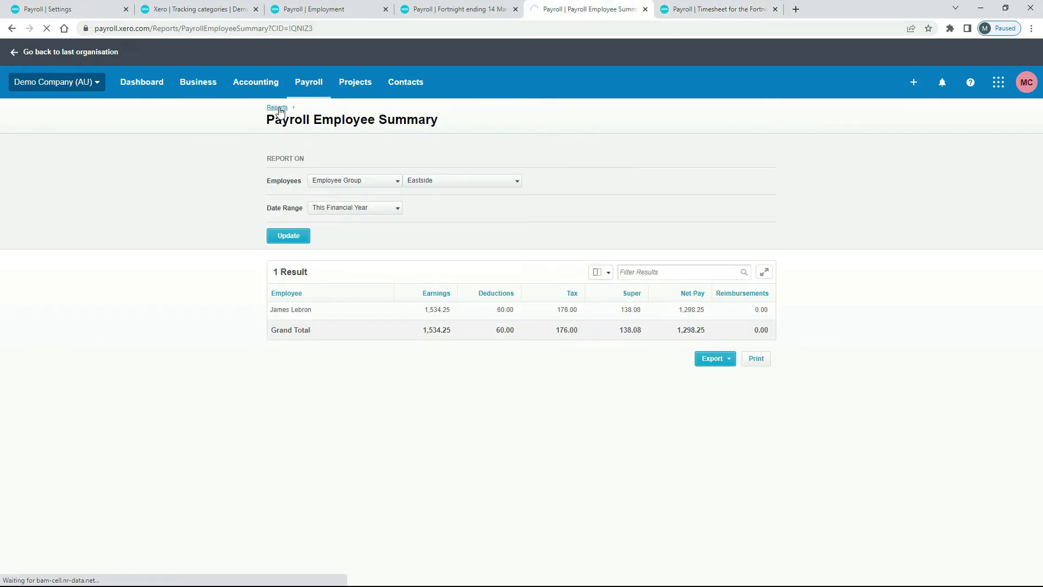
scroll(875, 217, down, 10)
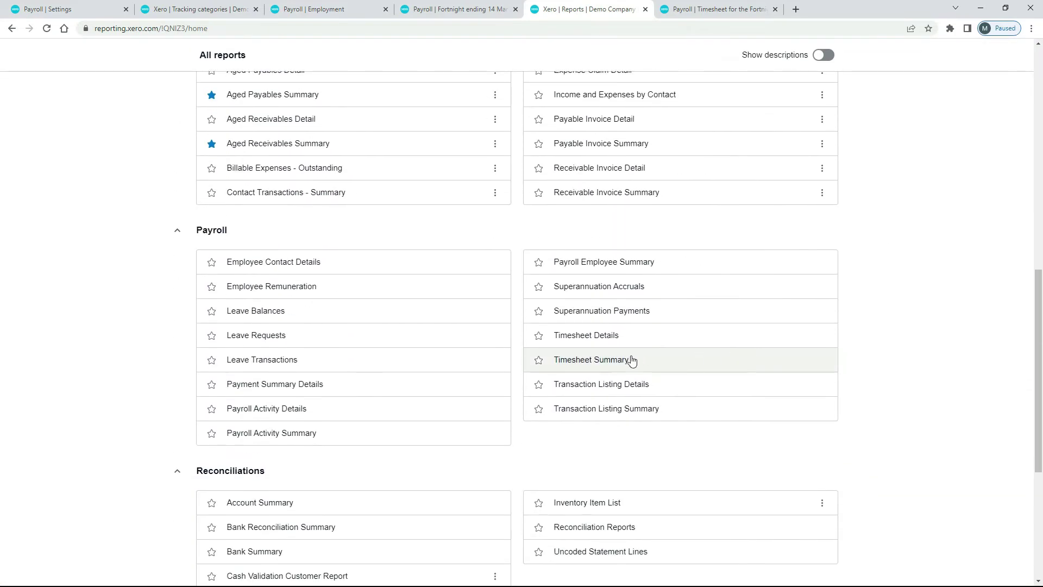
click(613, 361)
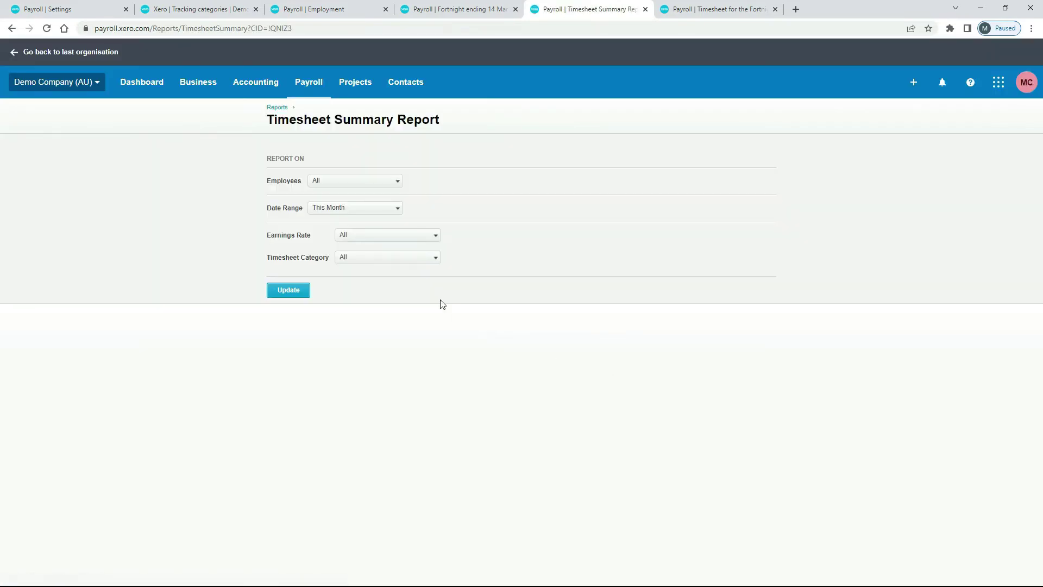
Filter the report to Employee Group Eastside over This Financial Year and update it.
click(396, 184)
click(358, 220)
click(511, 185)
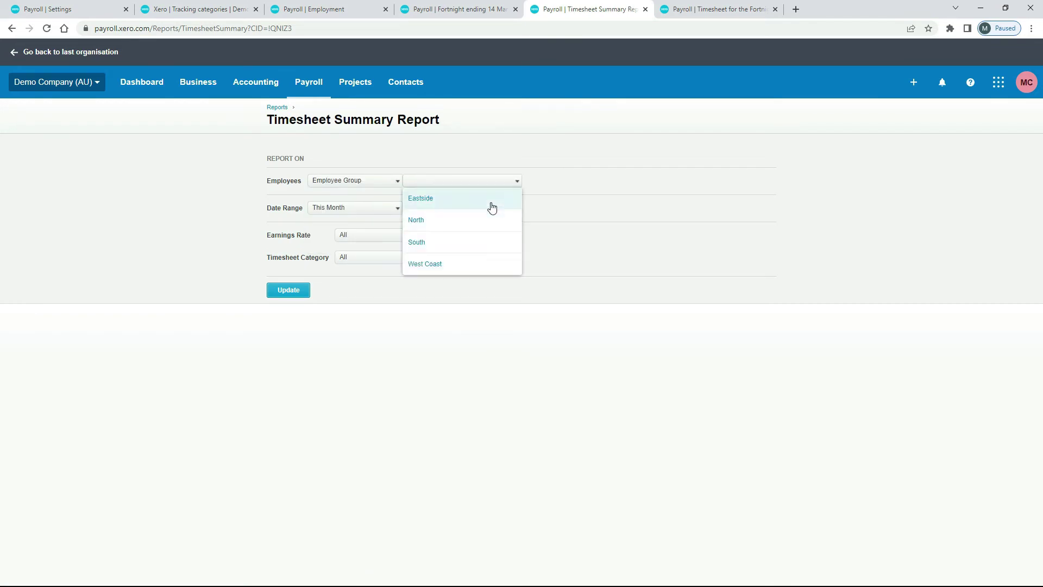
click(492, 205)
click(397, 209)
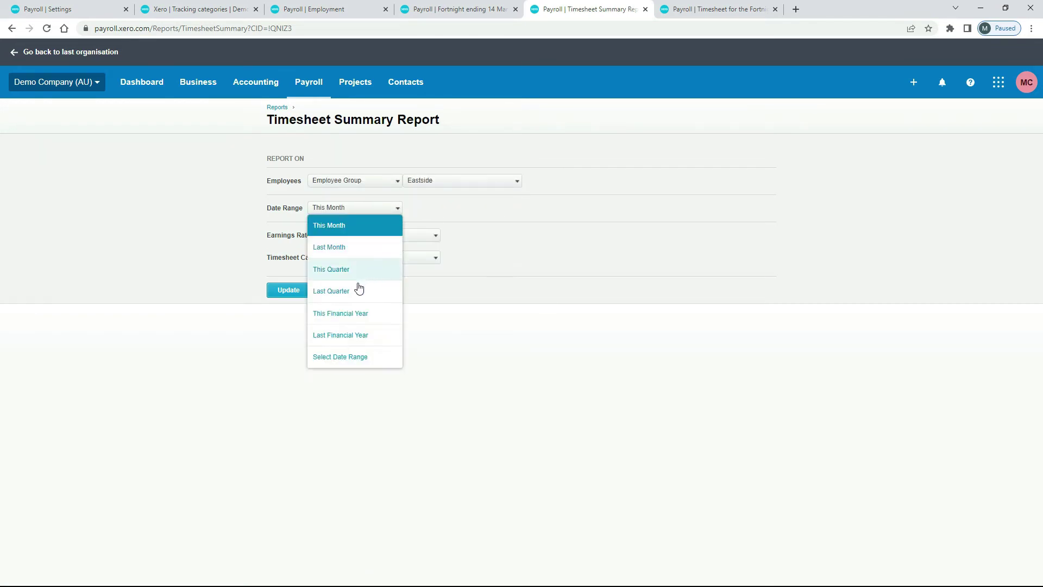
click(356, 313)
click(289, 290)
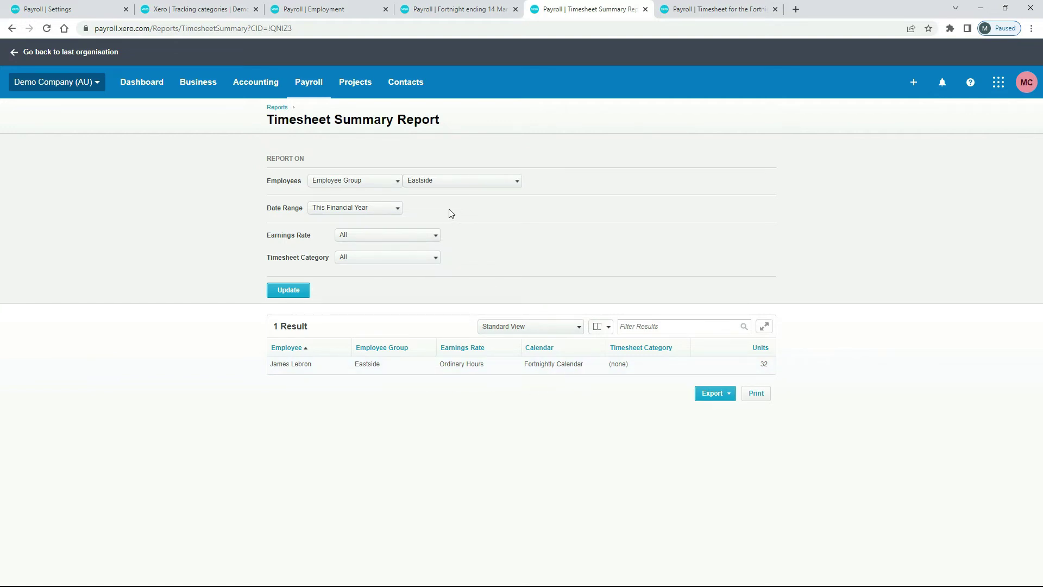
Review payroll tracking options, leaving Employee Groups as Region and Timesheet Categories as None.
click(95, 9)
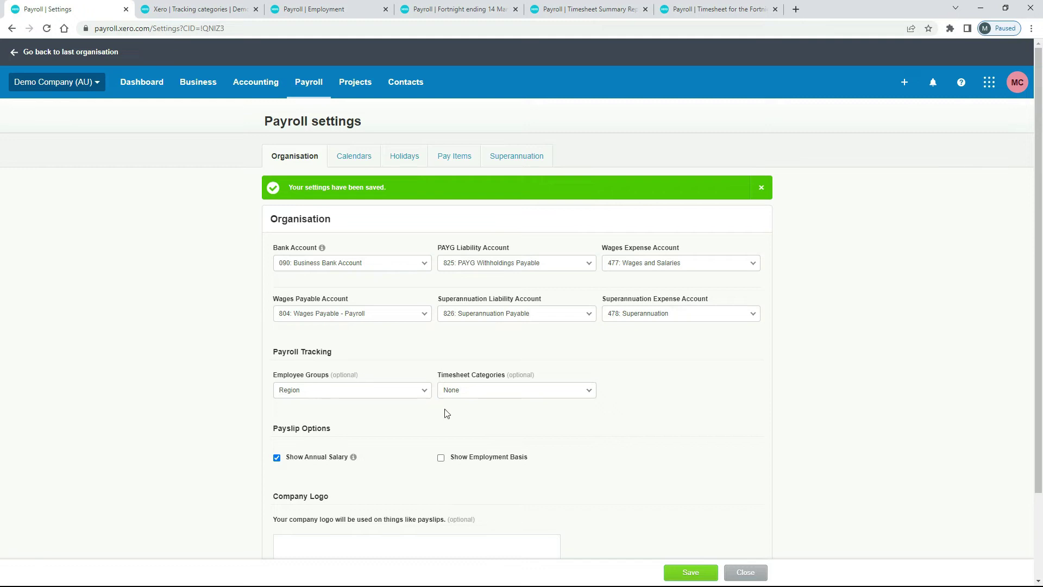
click(423, 391)
click(483, 422)
click(584, 391)
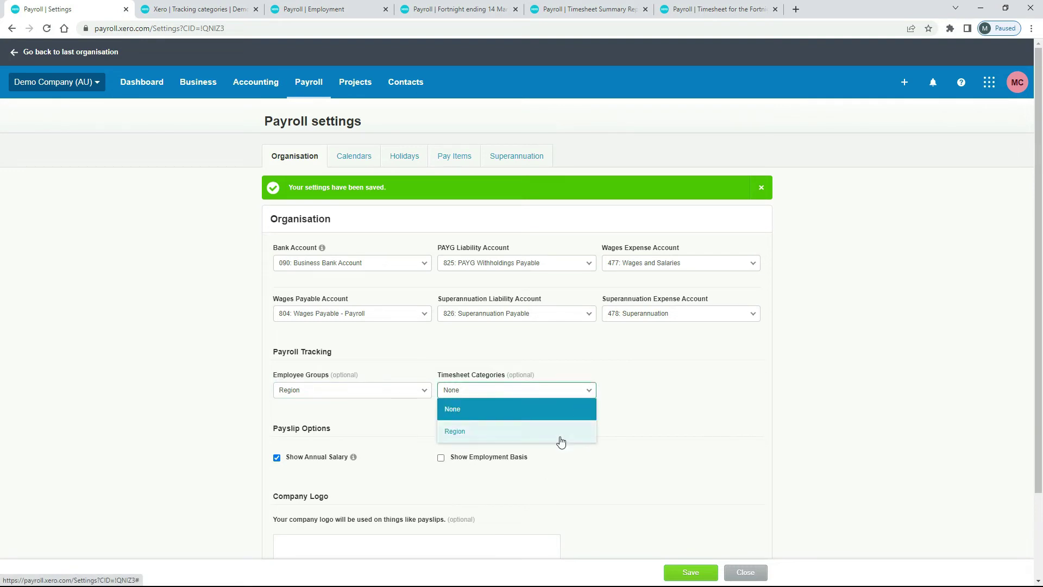
click(641, 403)
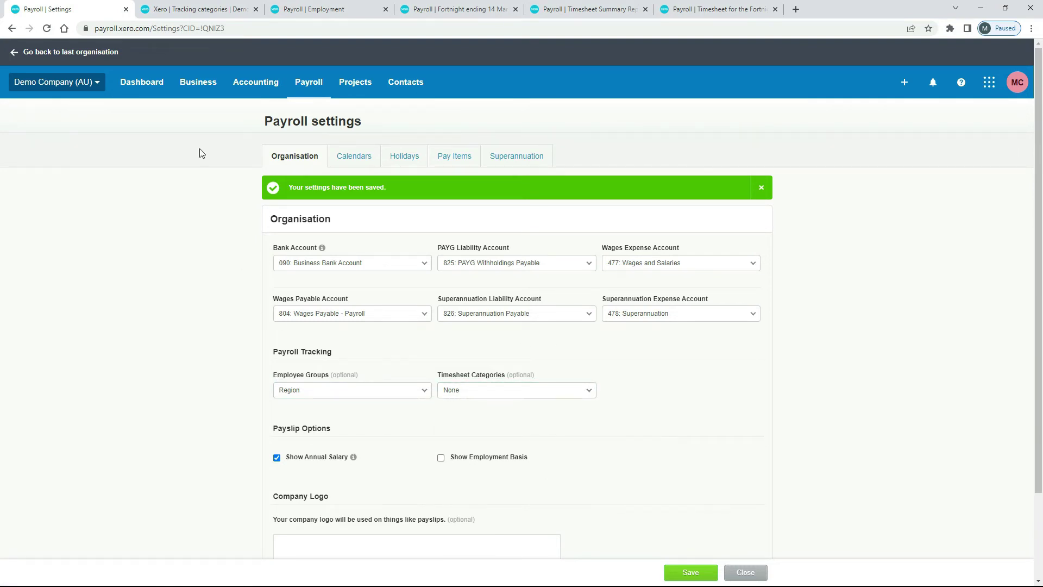
Add and save a tracking category named Department with options Admin, Sales and Marketing.
click(225, 8)
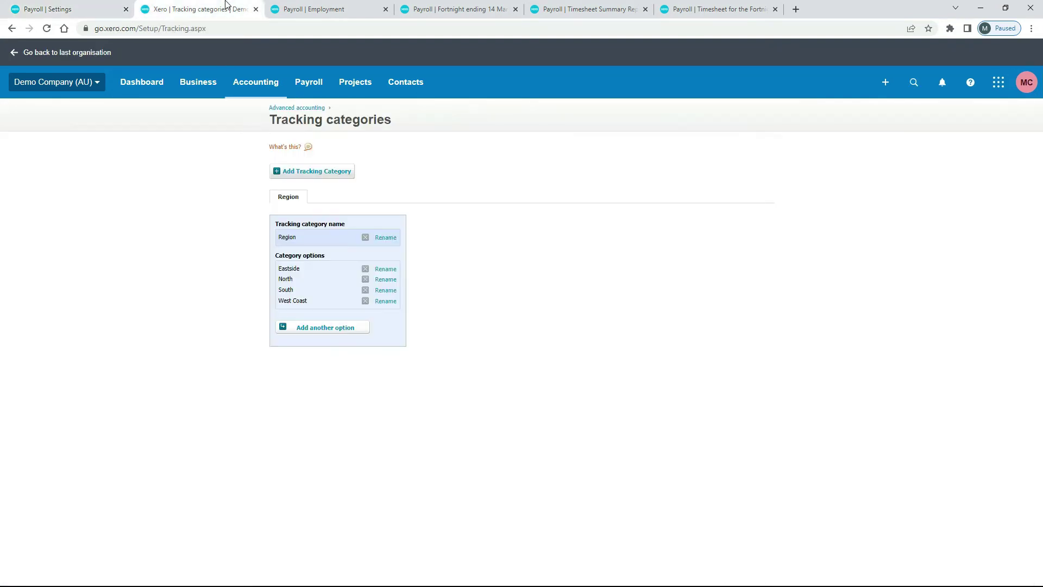
click(282, 173)
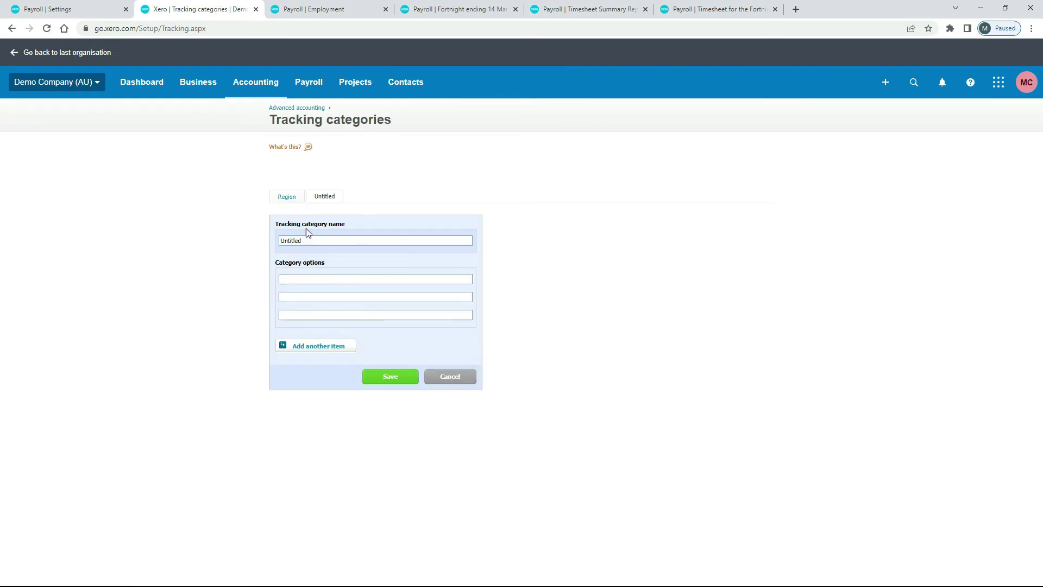
drag(307, 239, 265, 242)
click(387, 377)
Reload payroll settings, set Timesheet Categories to Department, and save the settings.
click(103, 8)
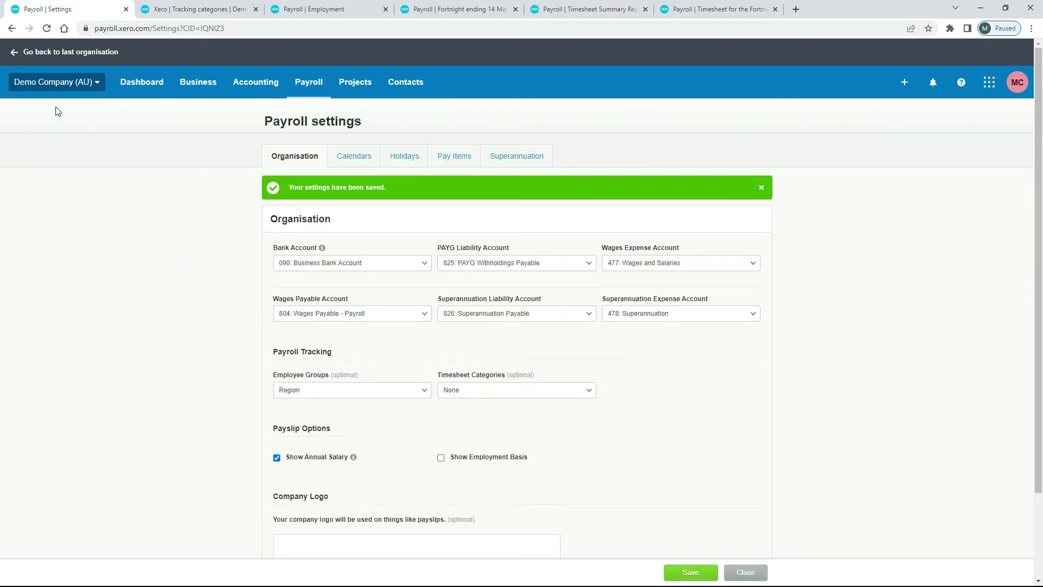
click(47, 28)
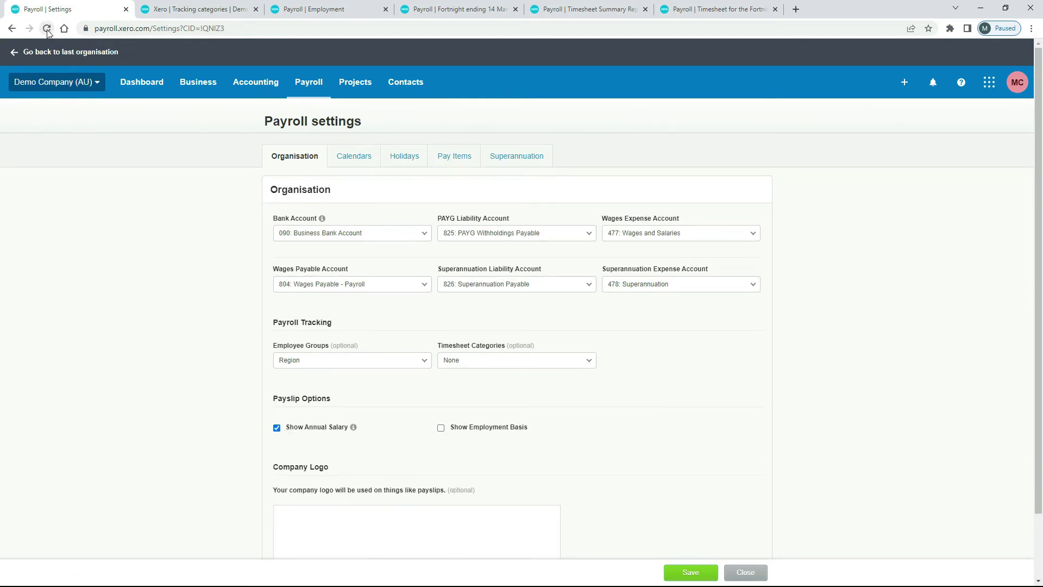
click(591, 360)
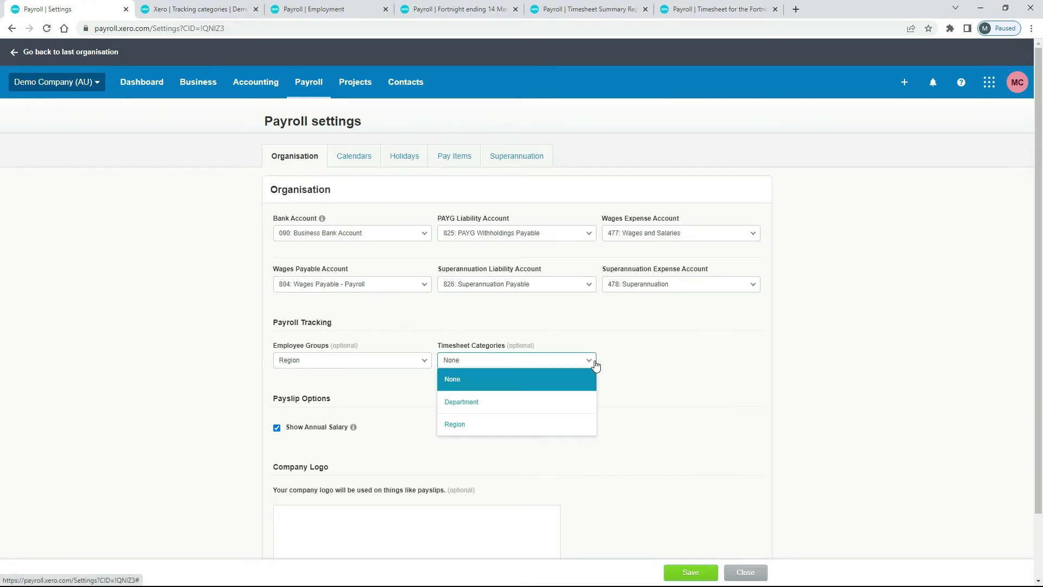
click(491, 405)
click(459, 390)
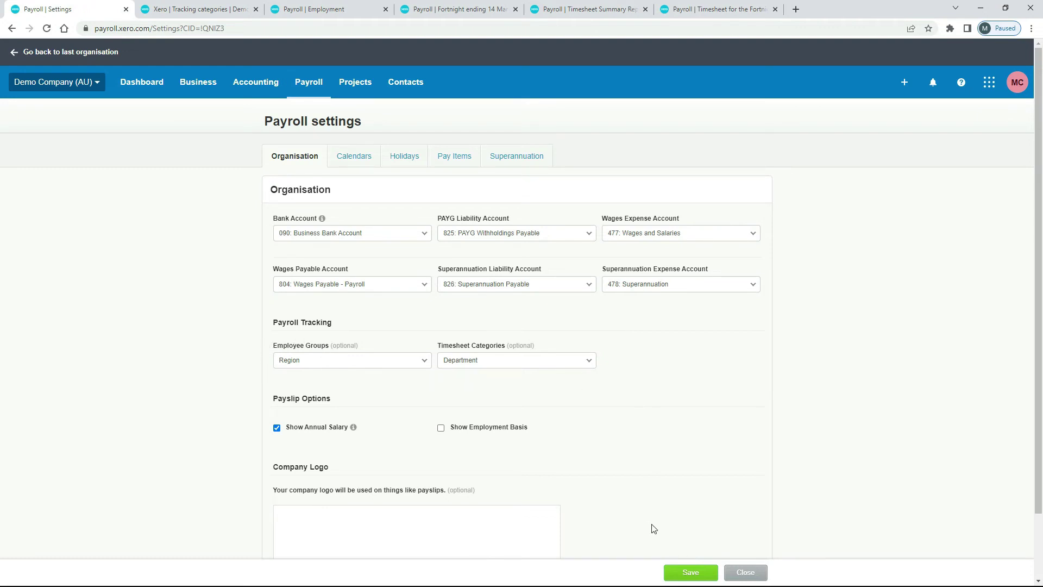
click(695, 574)
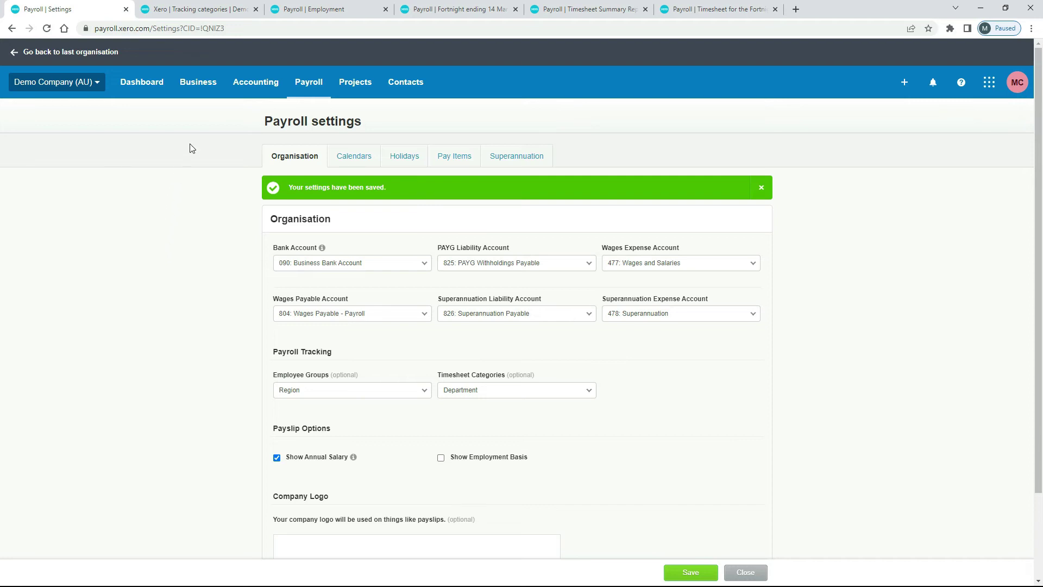
Open the employee's record and check the Employment details showing the Eastside group.
click(333, 6)
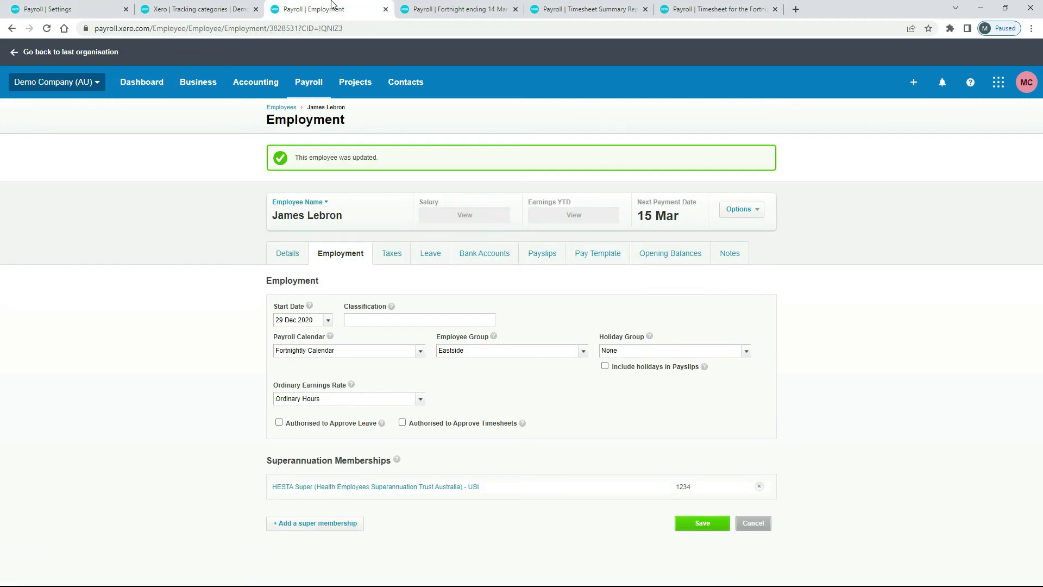
click(288, 113)
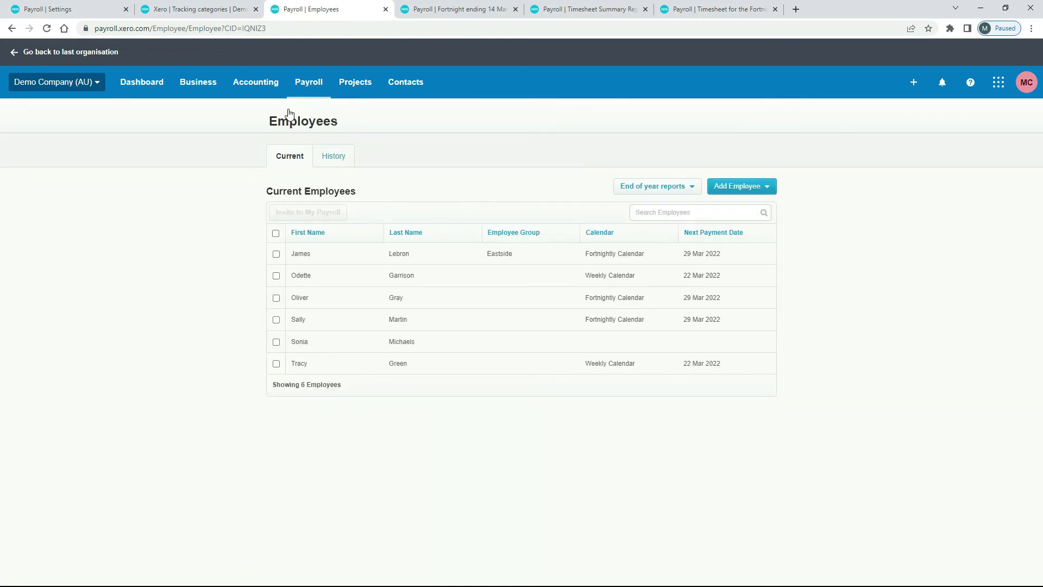
click(452, 253)
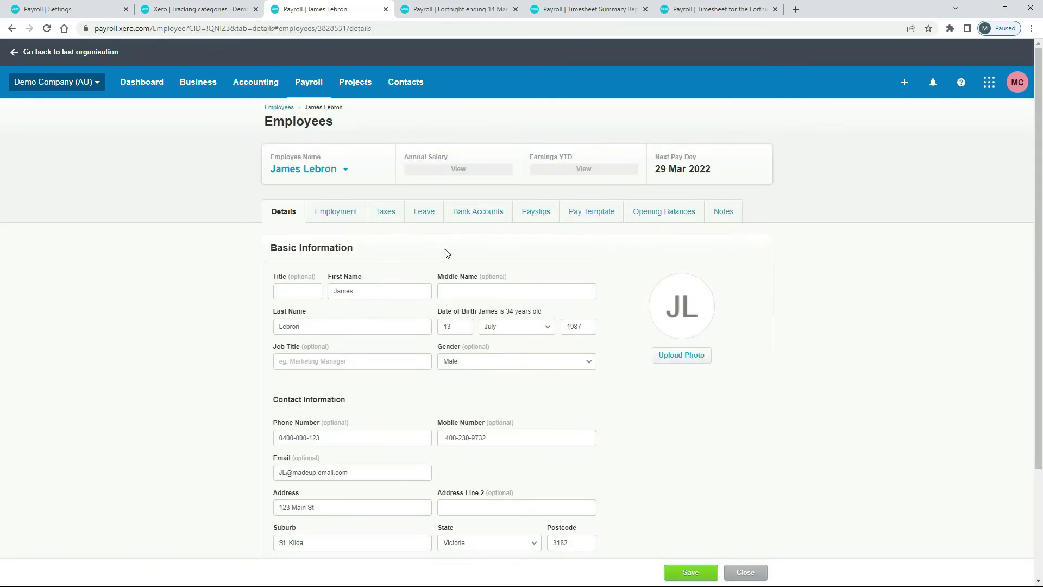
click(341, 212)
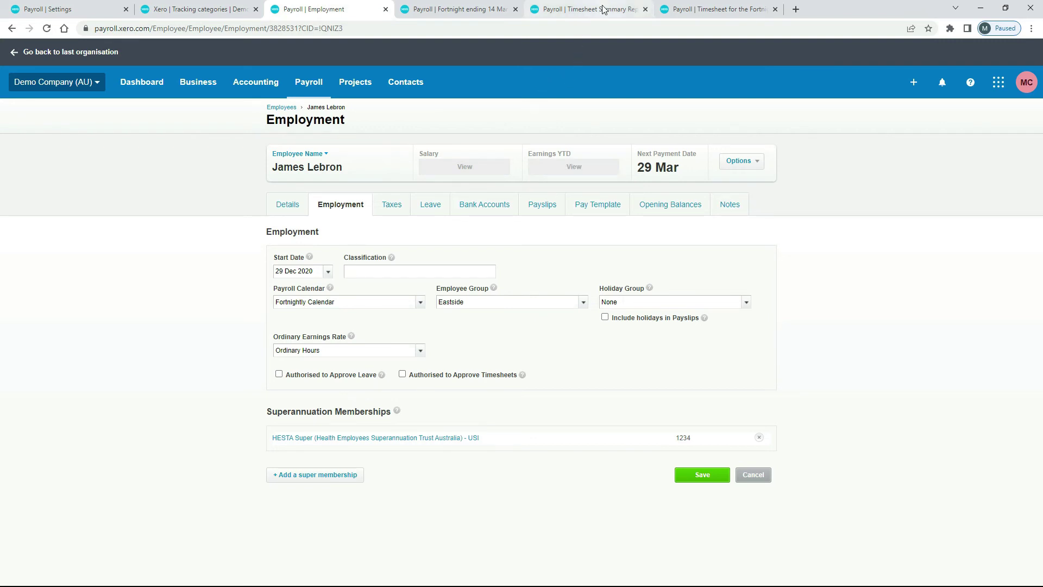
View the approved 28 Mar timesheet, then close it to return to the Timesheets list.
click(456, 6)
click(736, 6)
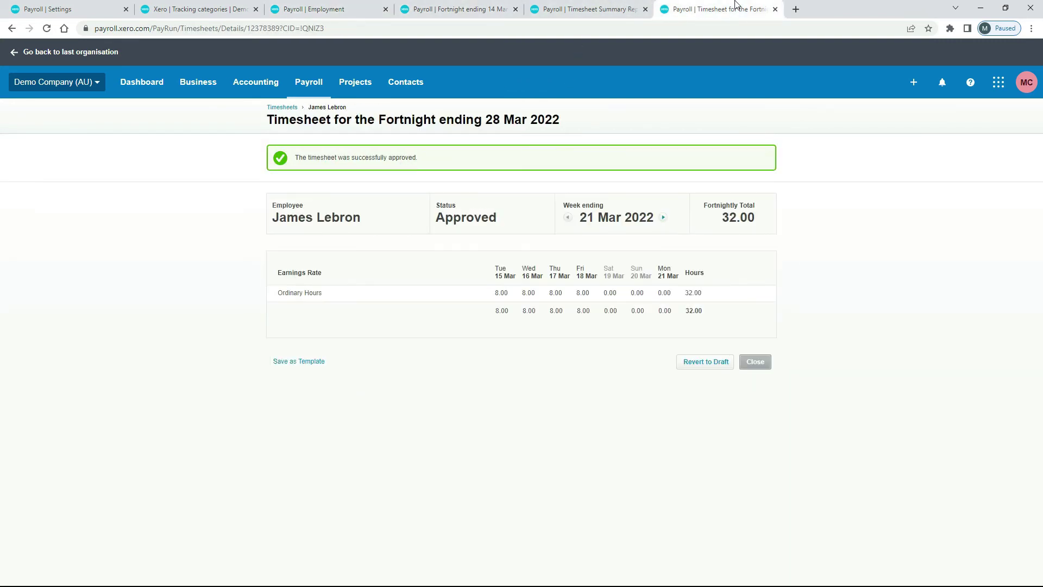
click(755, 362)
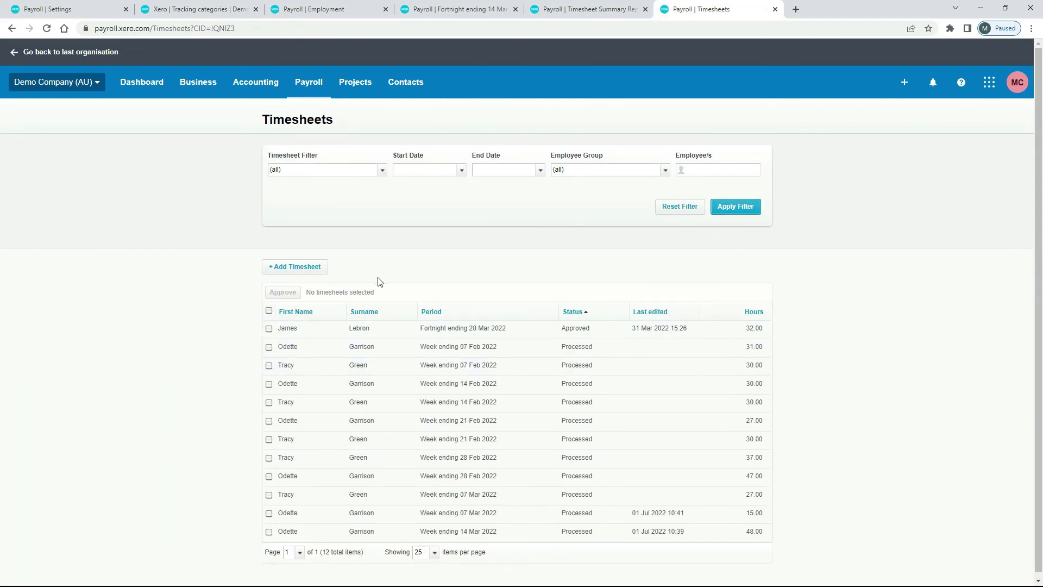
Create a new timesheet for the employee for the fortnight ending 11 Apr 2022.
click(296, 318)
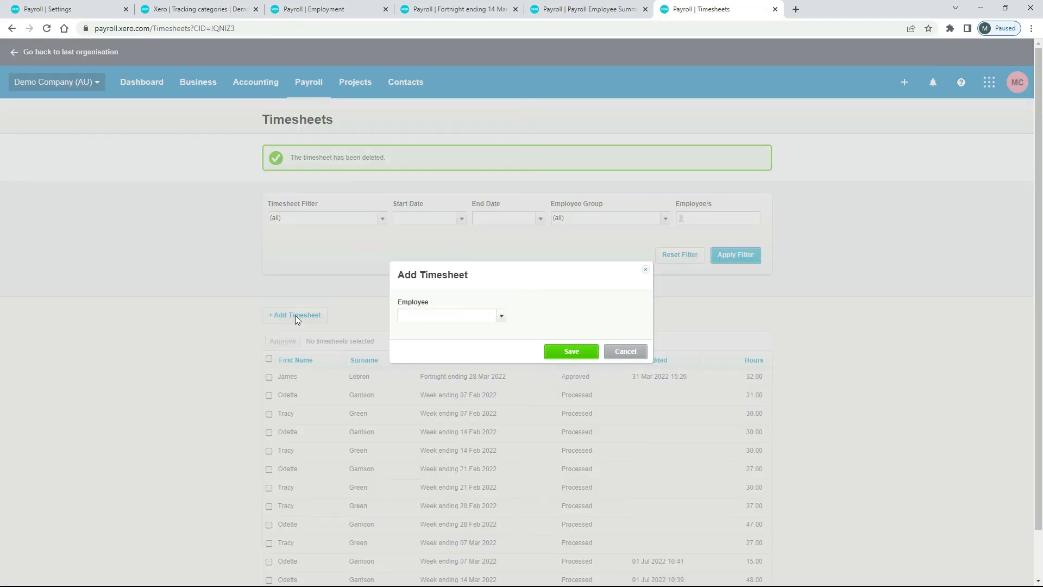
click(500, 315)
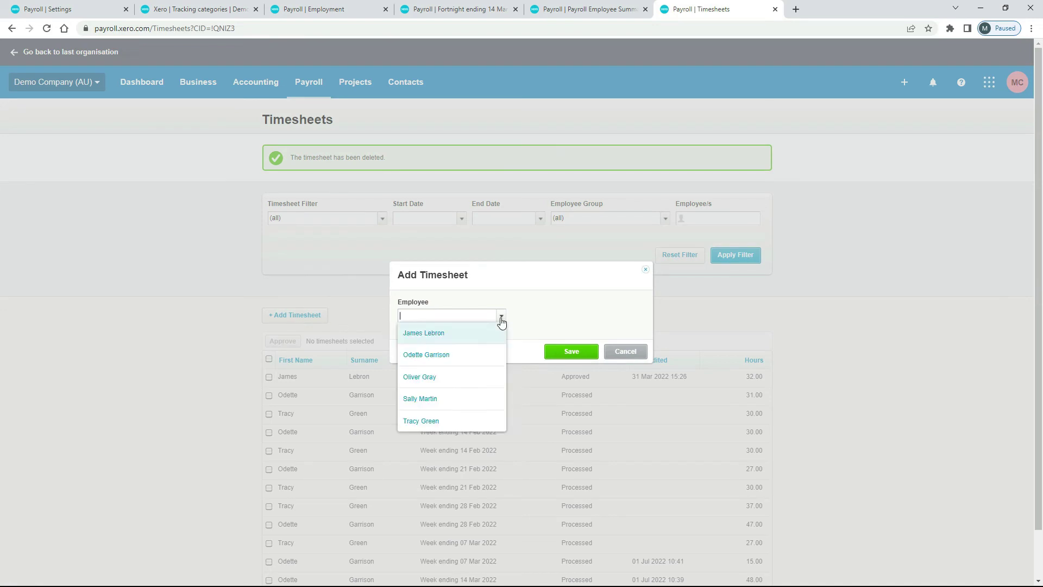
click(487, 333)
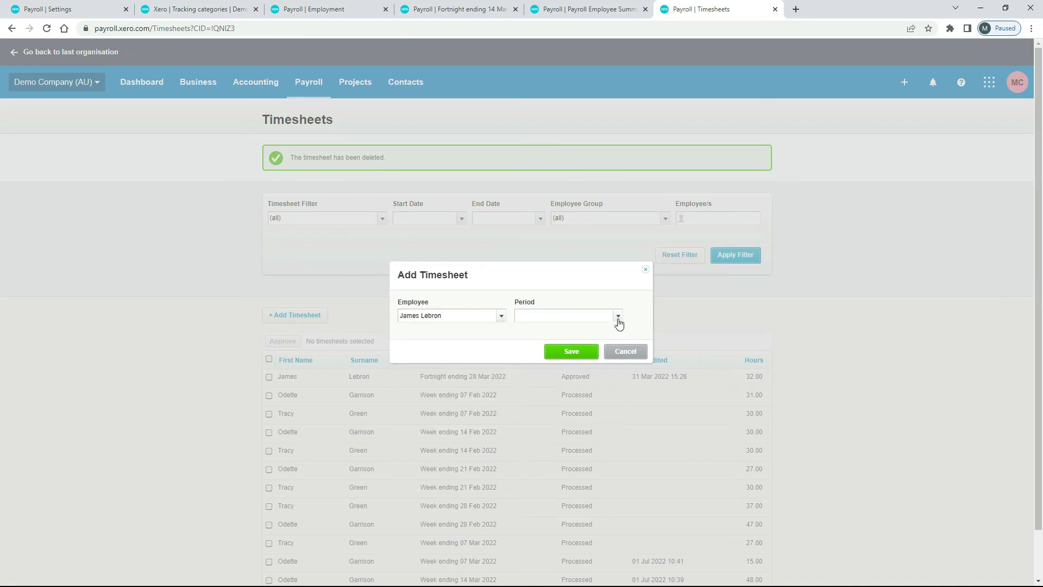
click(618, 315)
click(596, 333)
click(577, 355)
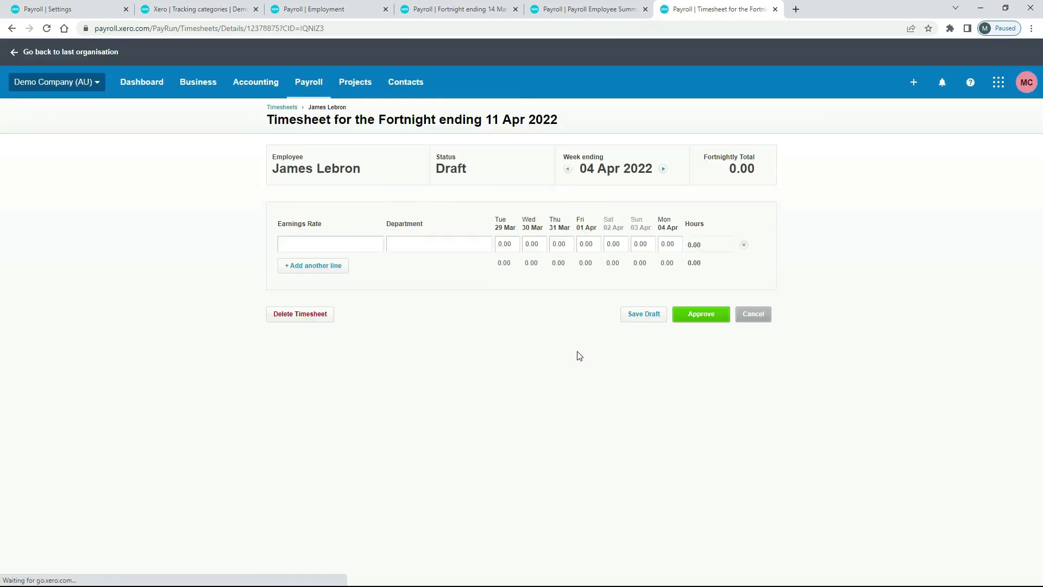
Set the timesheet line to Ordinary Hours with Department Sales.
click(365, 246)
click(380, 245)
click(358, 263)
click(403, 247)
click(489, 244)
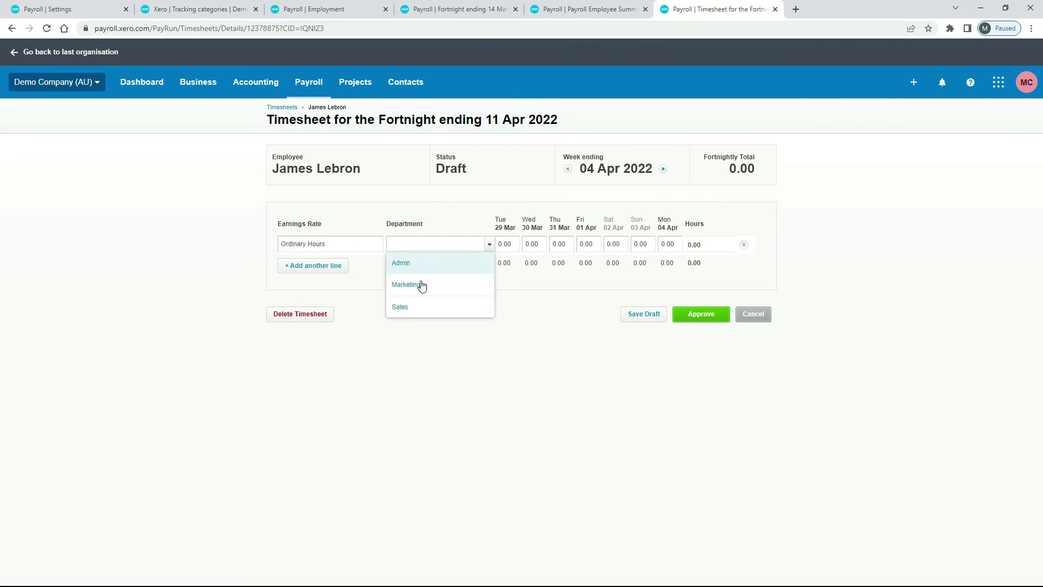
click(420, 308)
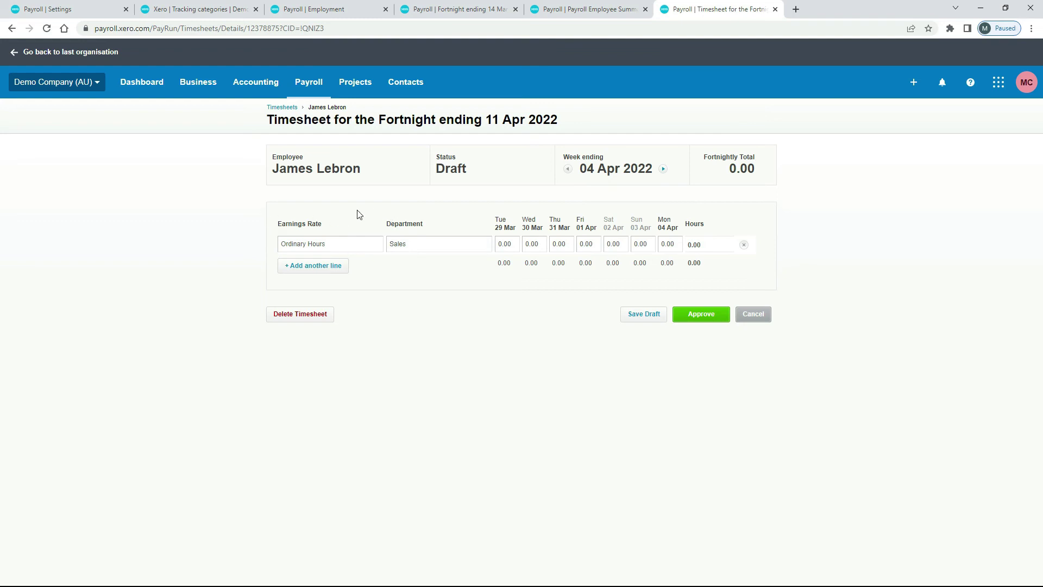
click(83, 5)
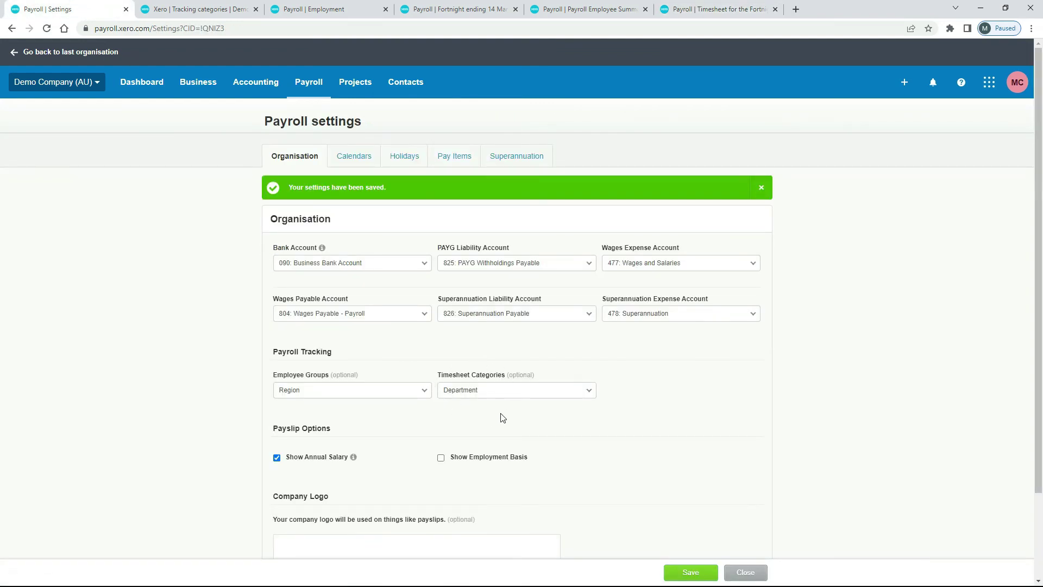
Check the Department tracking category options and the employee's employment details.
click(217, 13)
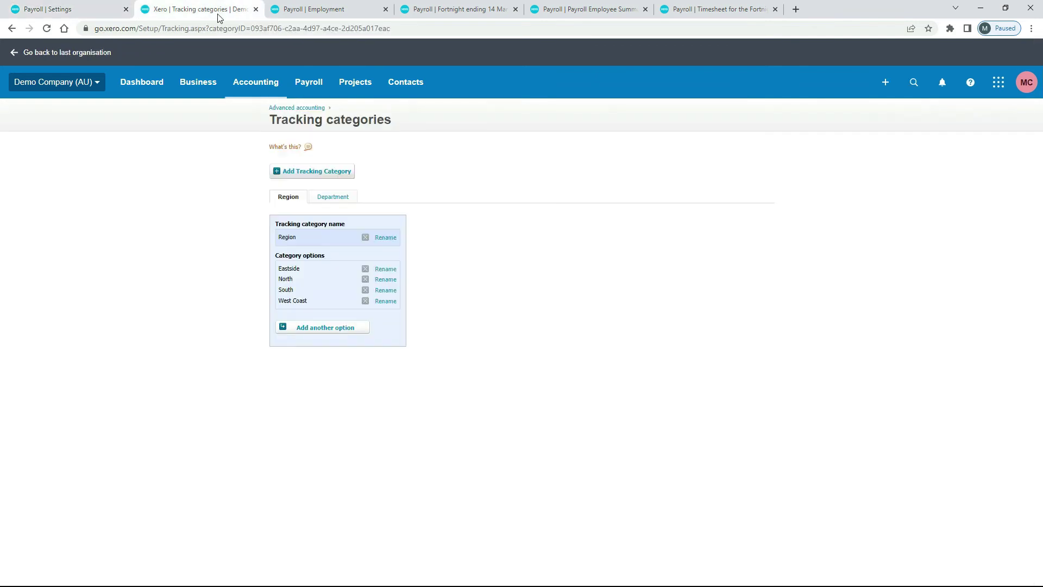
click(327, 199)
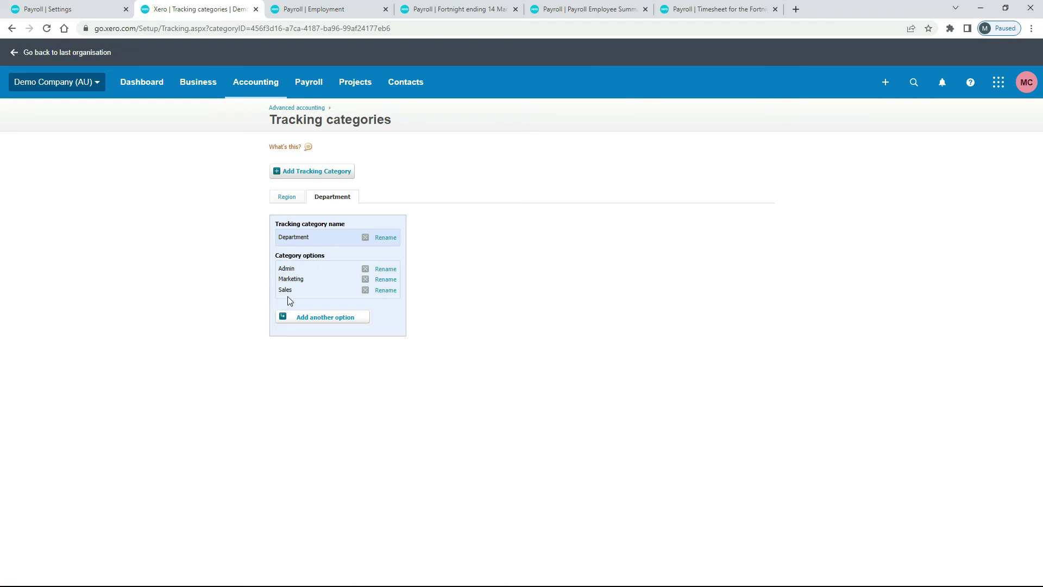
click(708, 7)
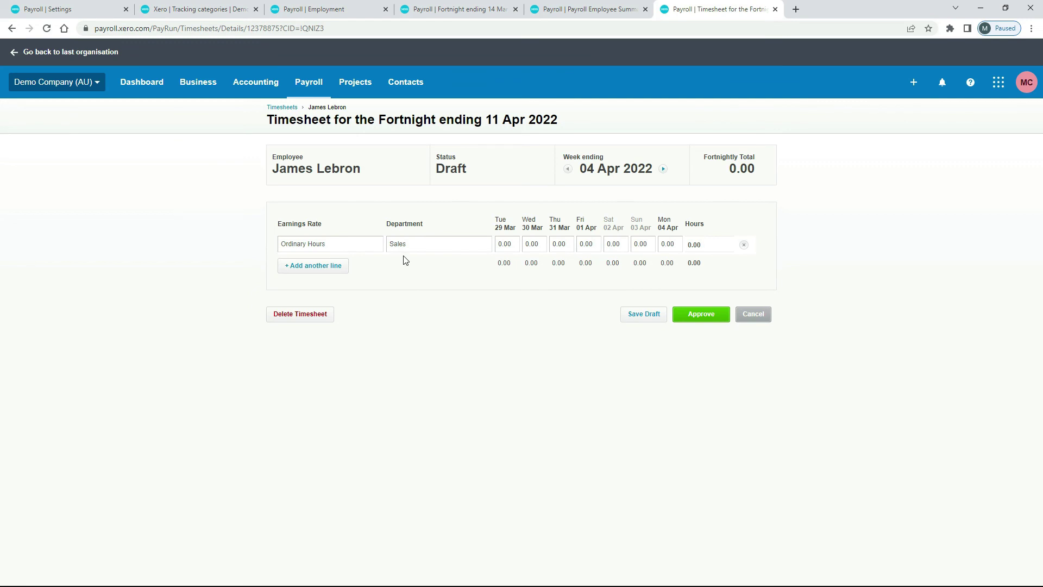
click(359, 9)
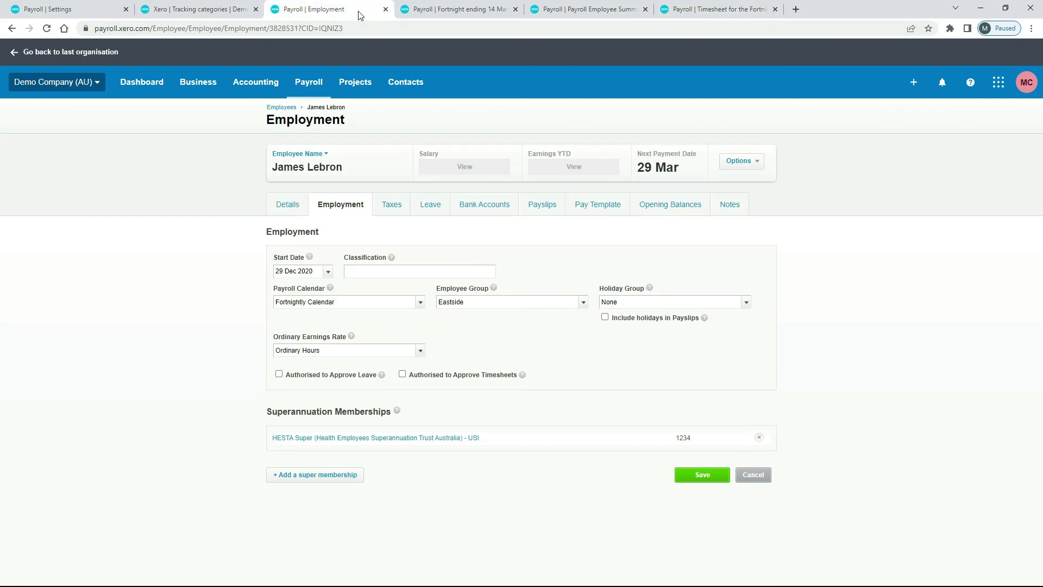
click(716, 9)
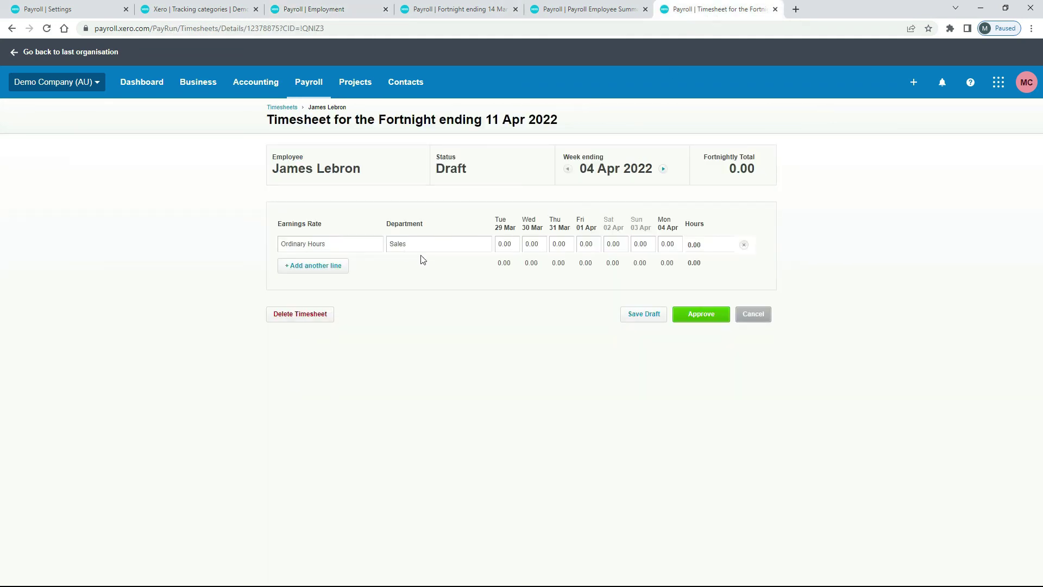
Enter 8 hours on Tue 29 and Wed 30 Mar and approve the timesheet.
click(505, 245)
text(8)
key(Tab)
text(8)
key(Tab)
click(701, 315)
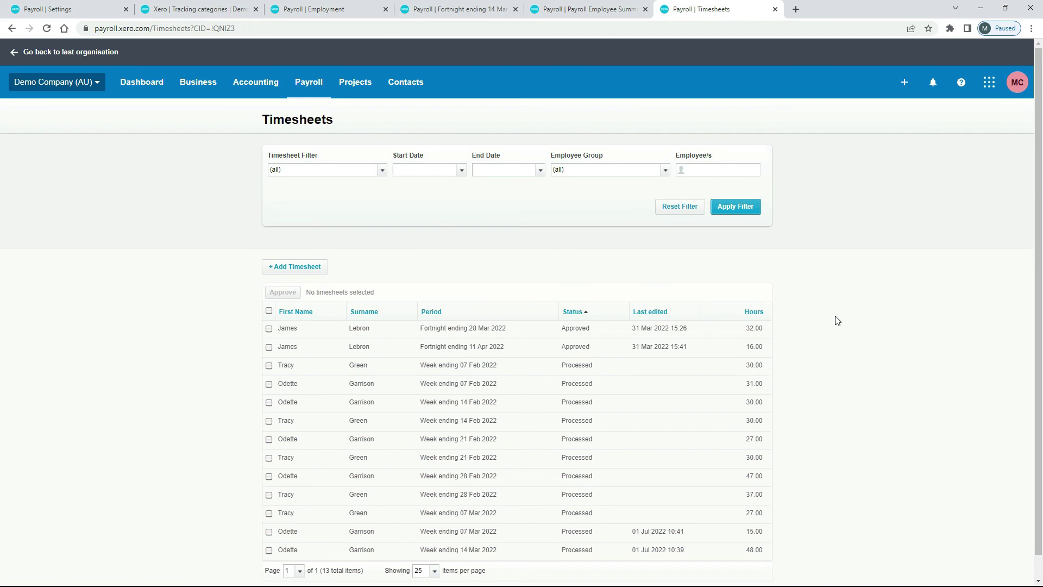
Return to the list of all reports and open the Timesheet Summary report.
click(569, 11)
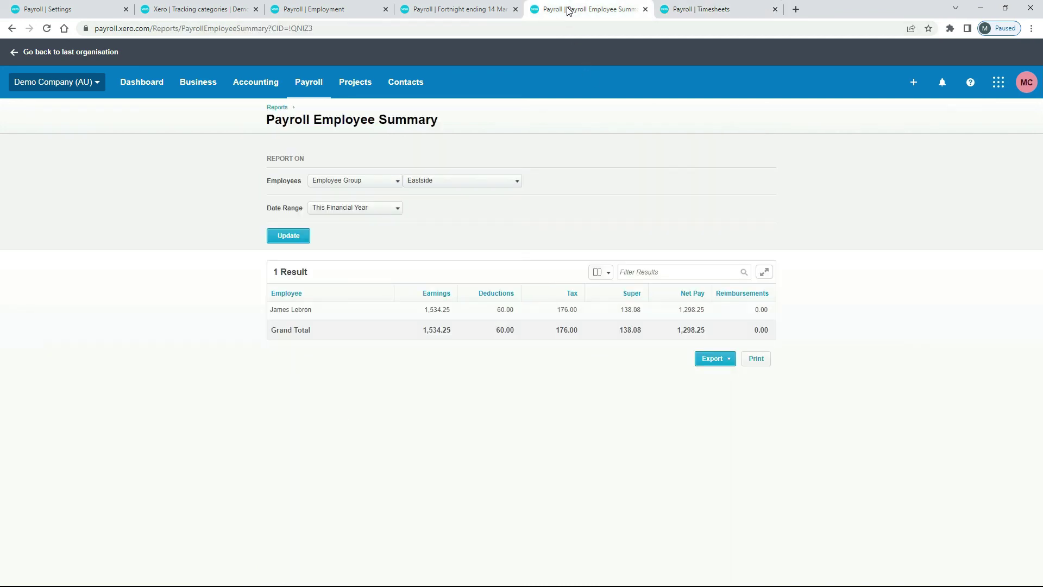
click(277, 108)
scroll(913, 363, down, 8)
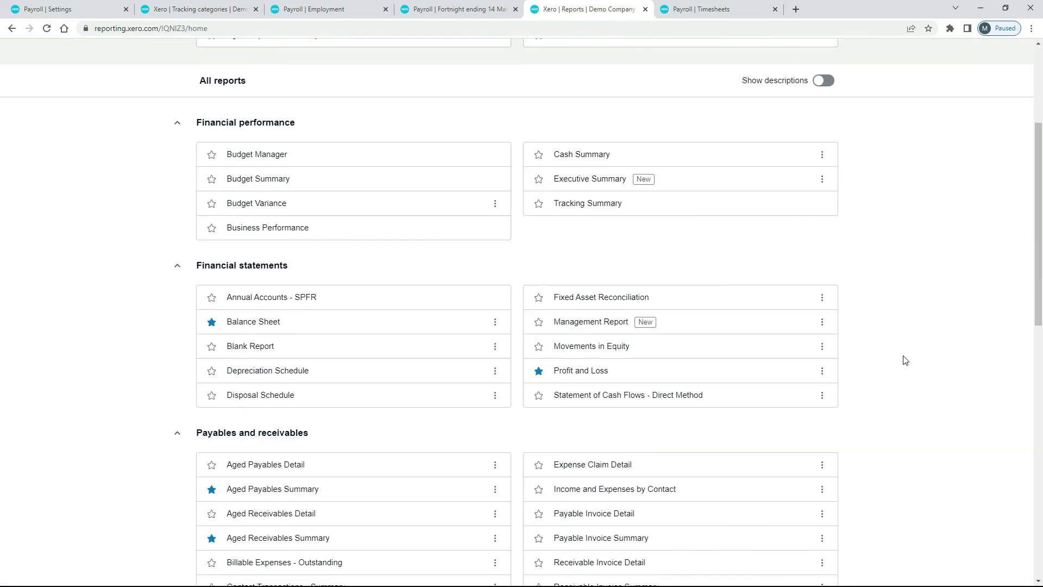
scroll(906, 360, down, 2)
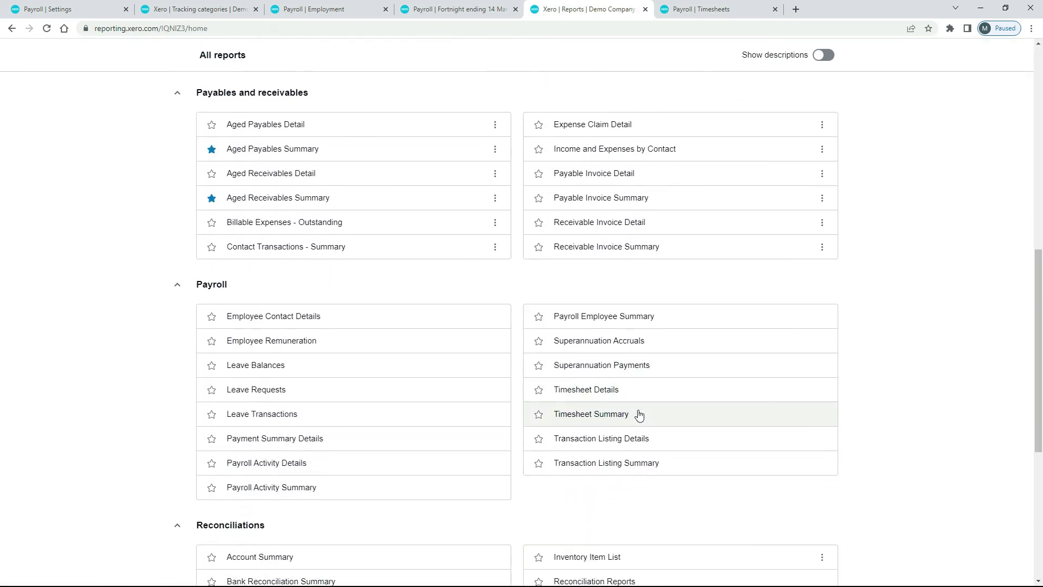
click(603, 419)
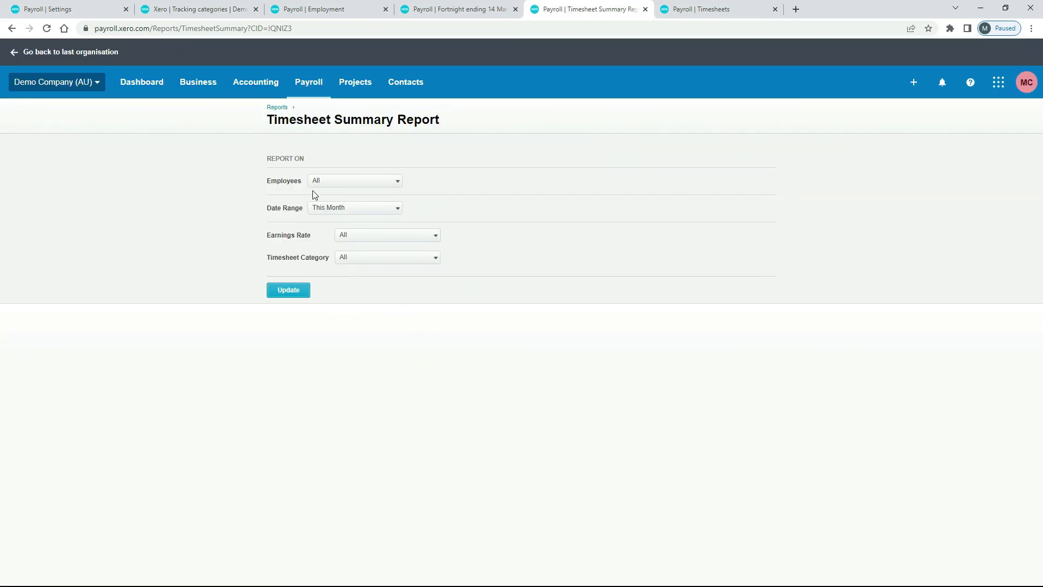
Filter to This Financial Year and Timesheet Category Sales, then update the report.
click(343, 215)
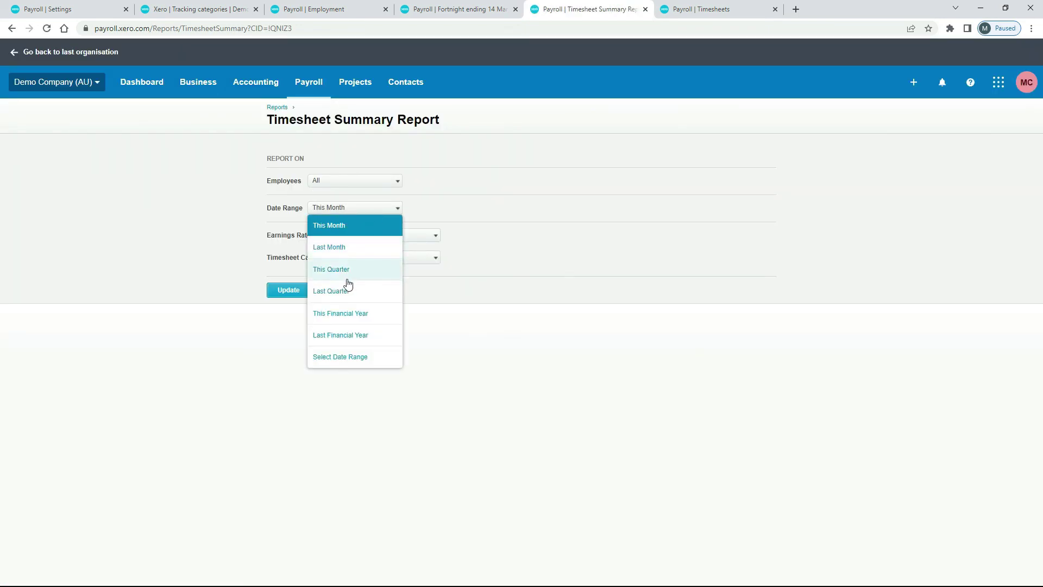
click(352, 315)
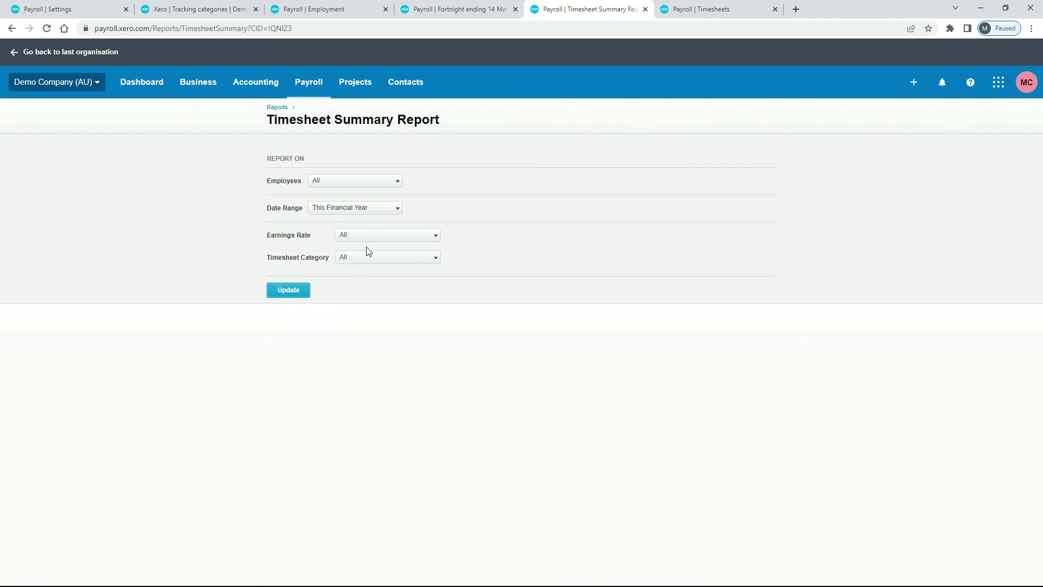
click(402, 260)
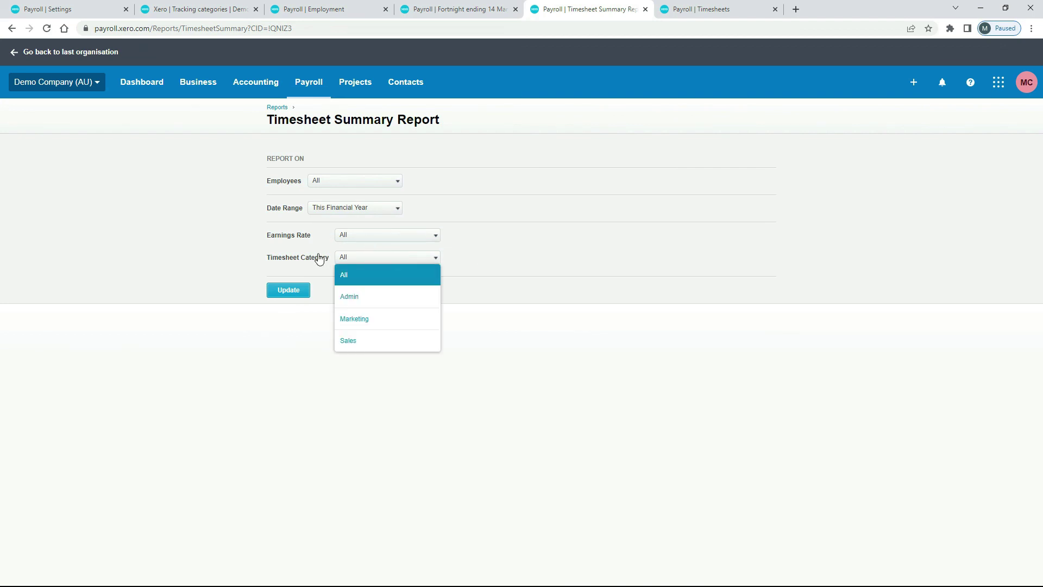
click(374, 342)
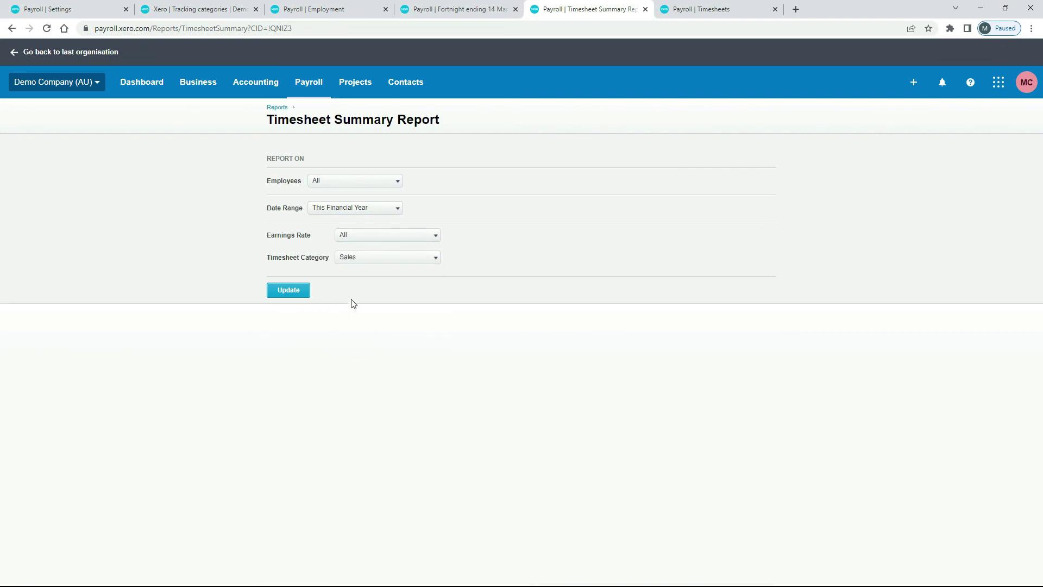
click(289, 290)
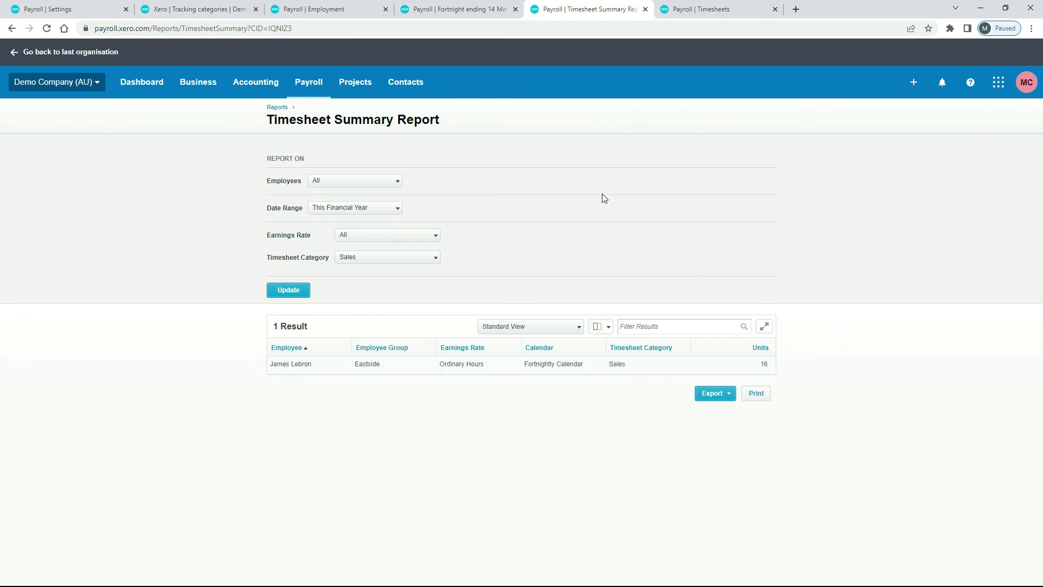
Glance at the Timesheets list and report, then return to Payroll settings with Ctrl+1.
click(701, 10)
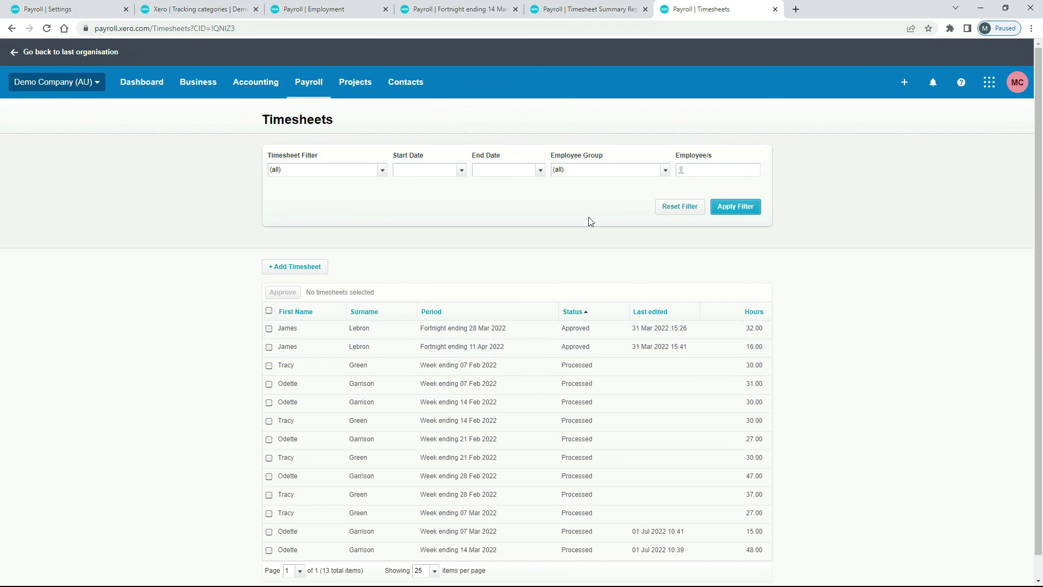
click(575, 7)
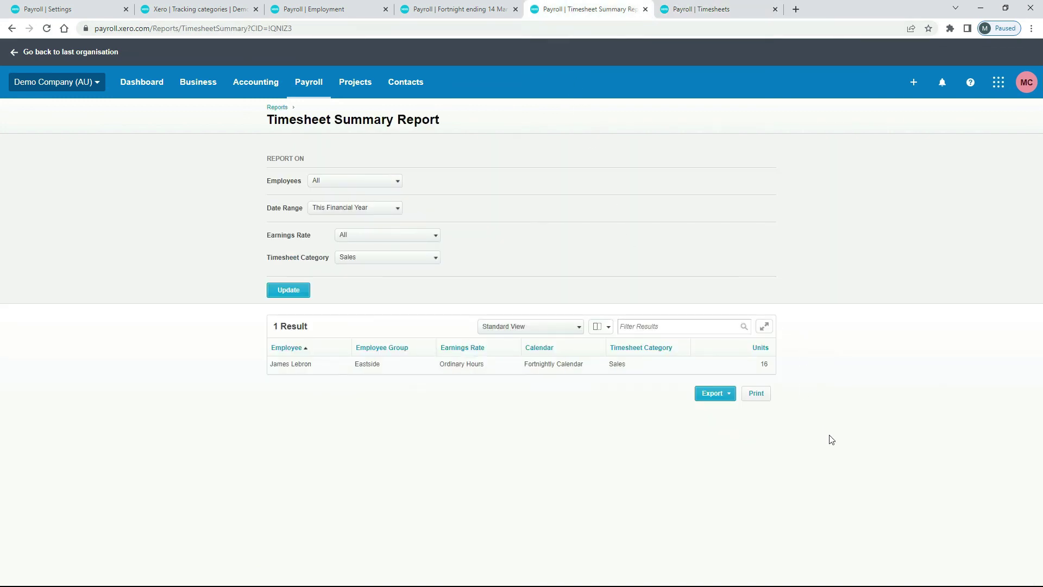
key(ctrl+1)
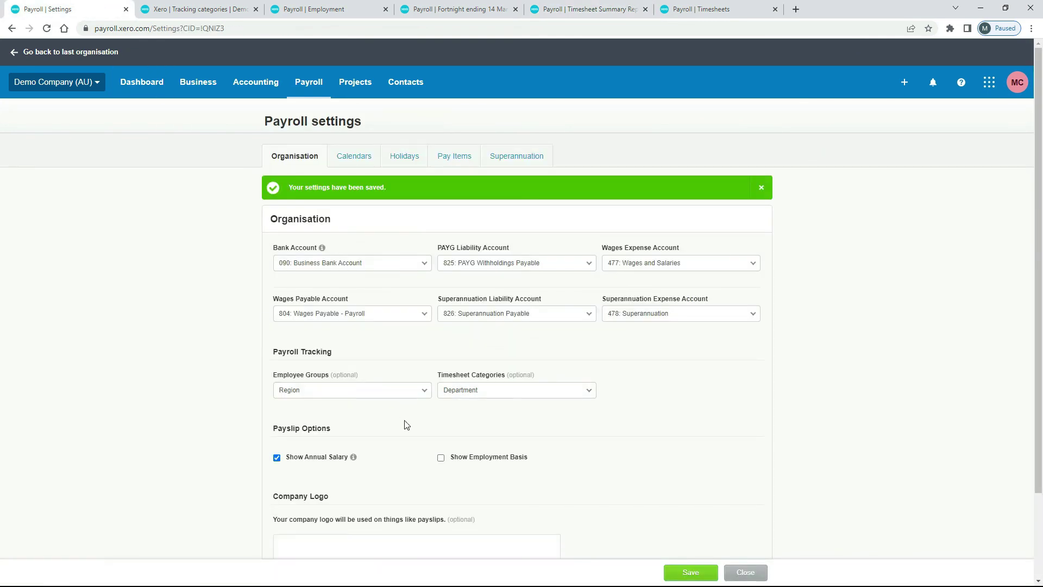